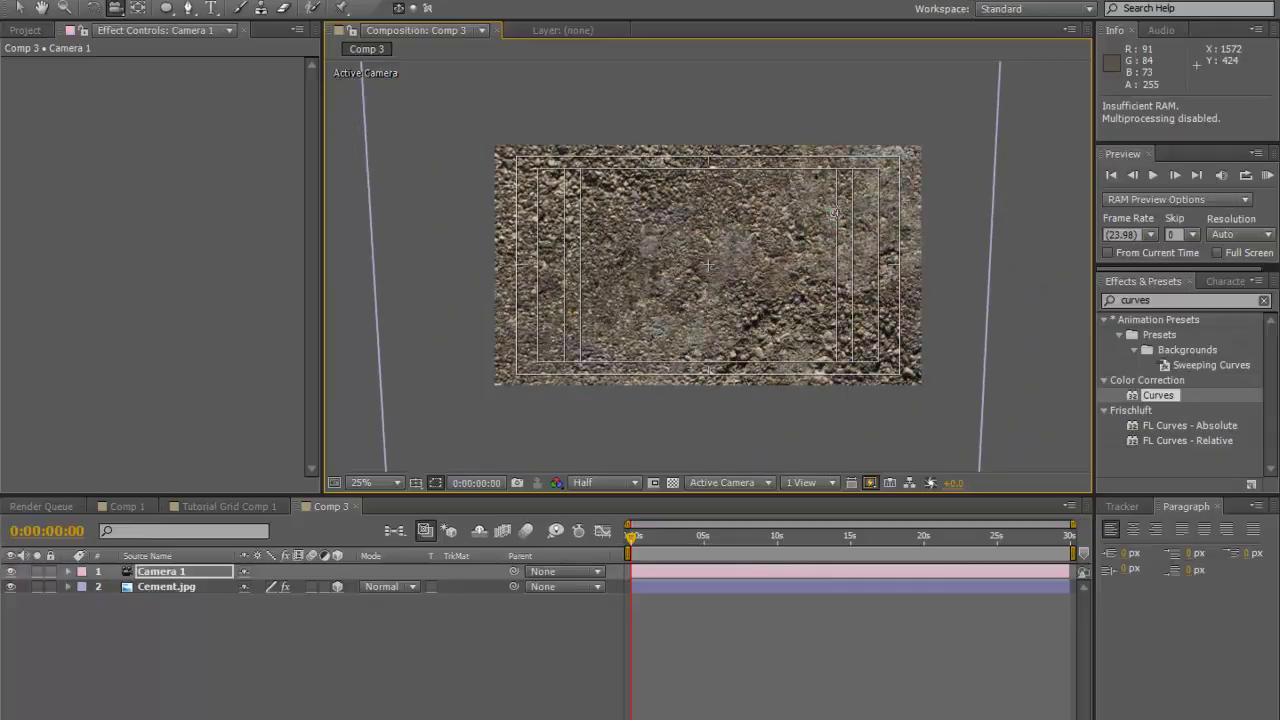
- Orbit the Comp 1 camera to view the bump map at an angle
mouse_move(835, 213)
left_mouse_down()
mouse_move(805, 218)
mouse_move(830, 226)
mouse_move(836, 213)
mouse_move(812, 209)
left_mouse_up()
- Delete the Camera 1 layer from Comp 3
left_click(233, 667)
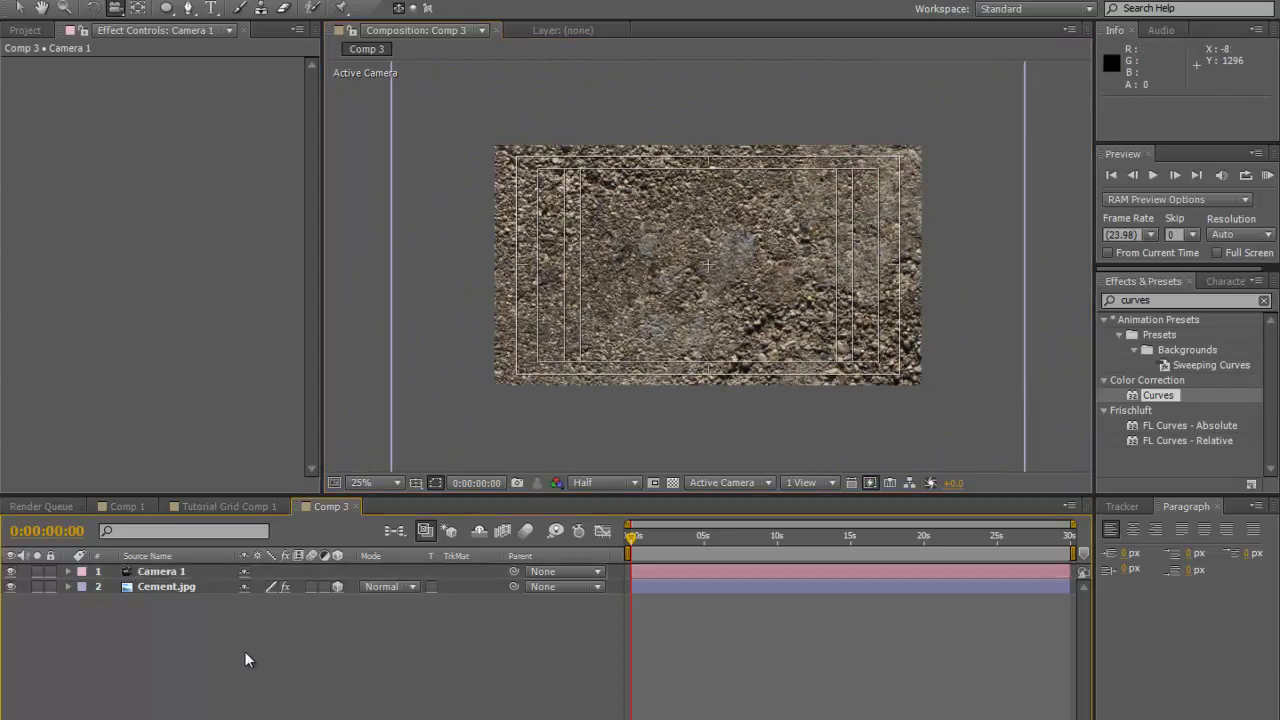
left_click(172, 580)
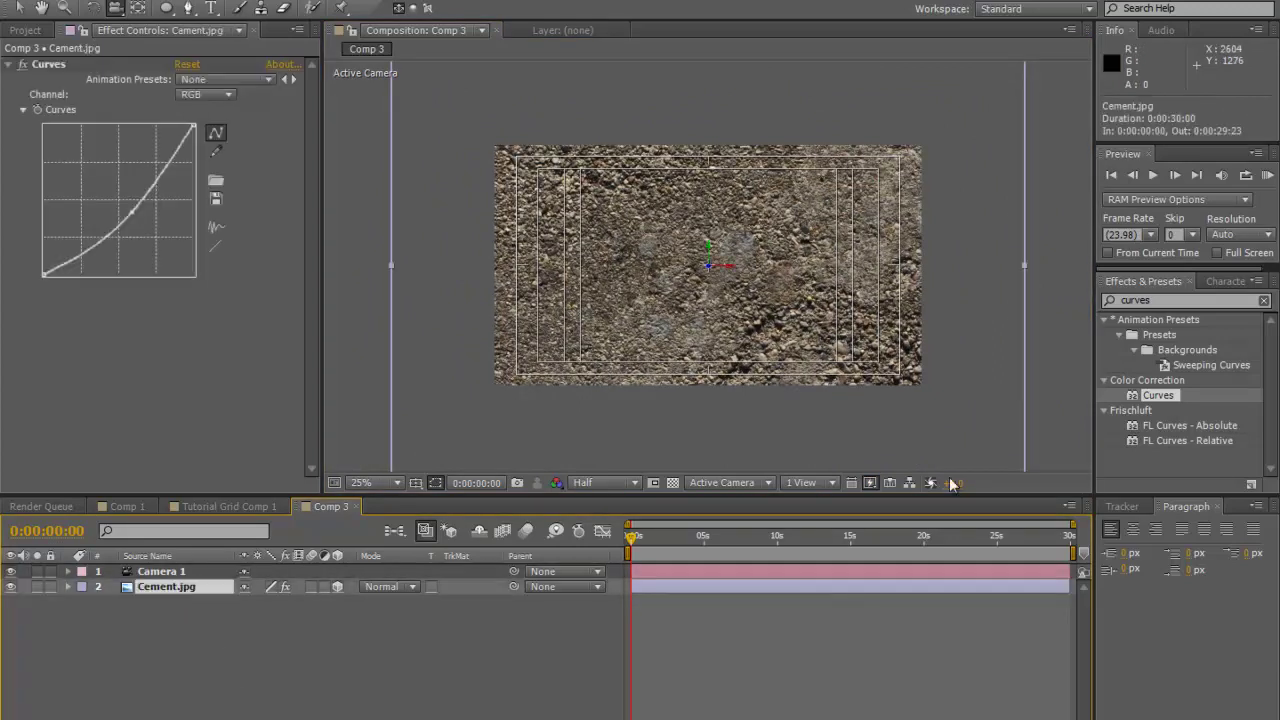
left_click(160, 572)
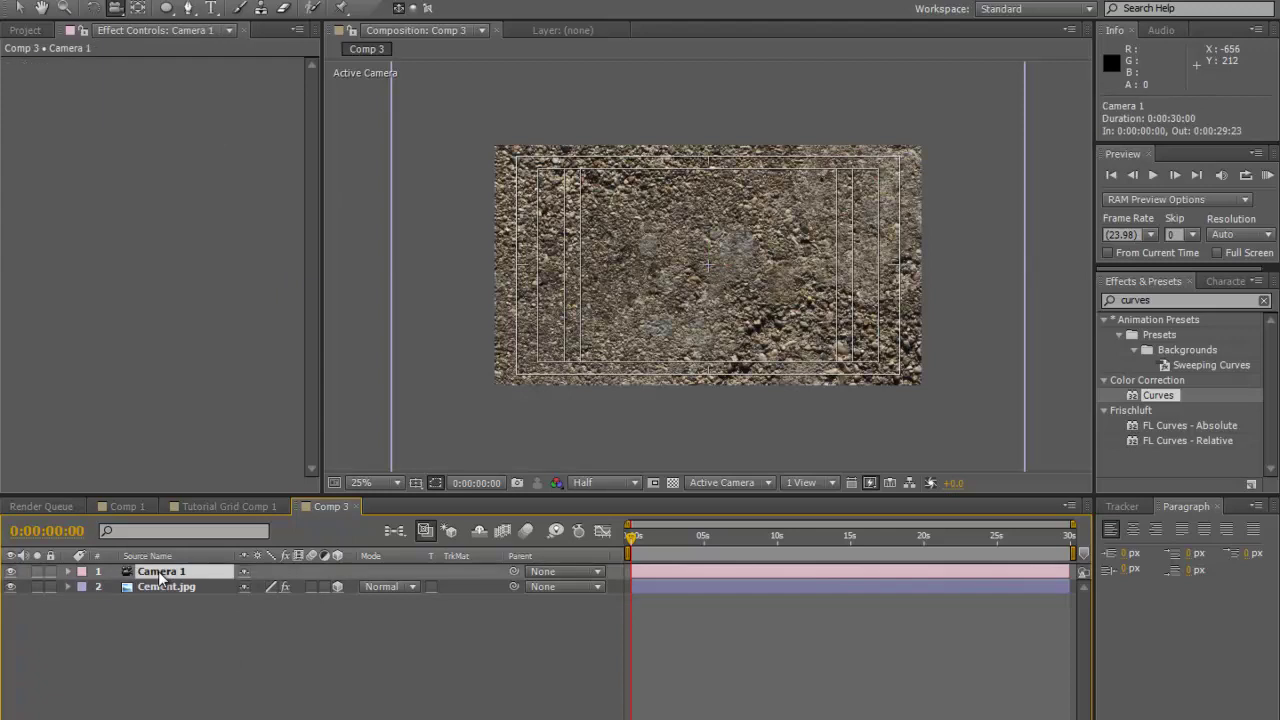
key("Delete")
- Duplicate the Cement.jpg layer so two copies are stacked
left_click(166, 576)
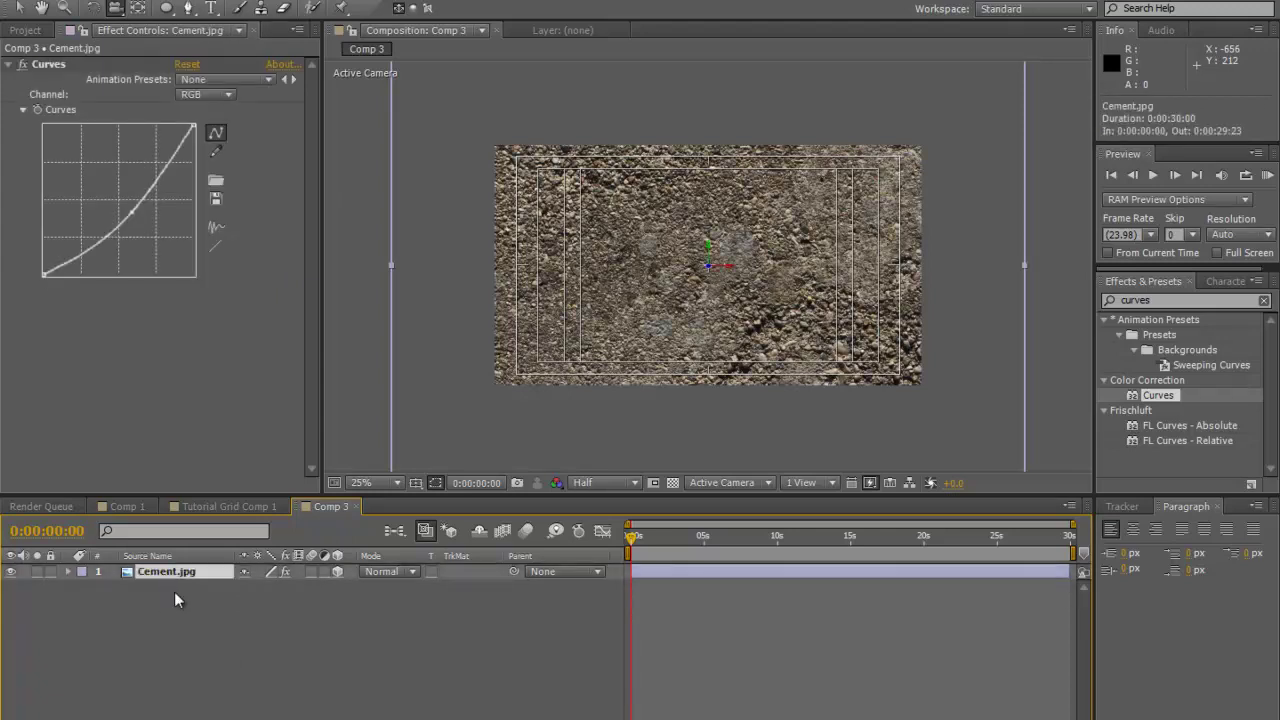
key("ctrl+d")
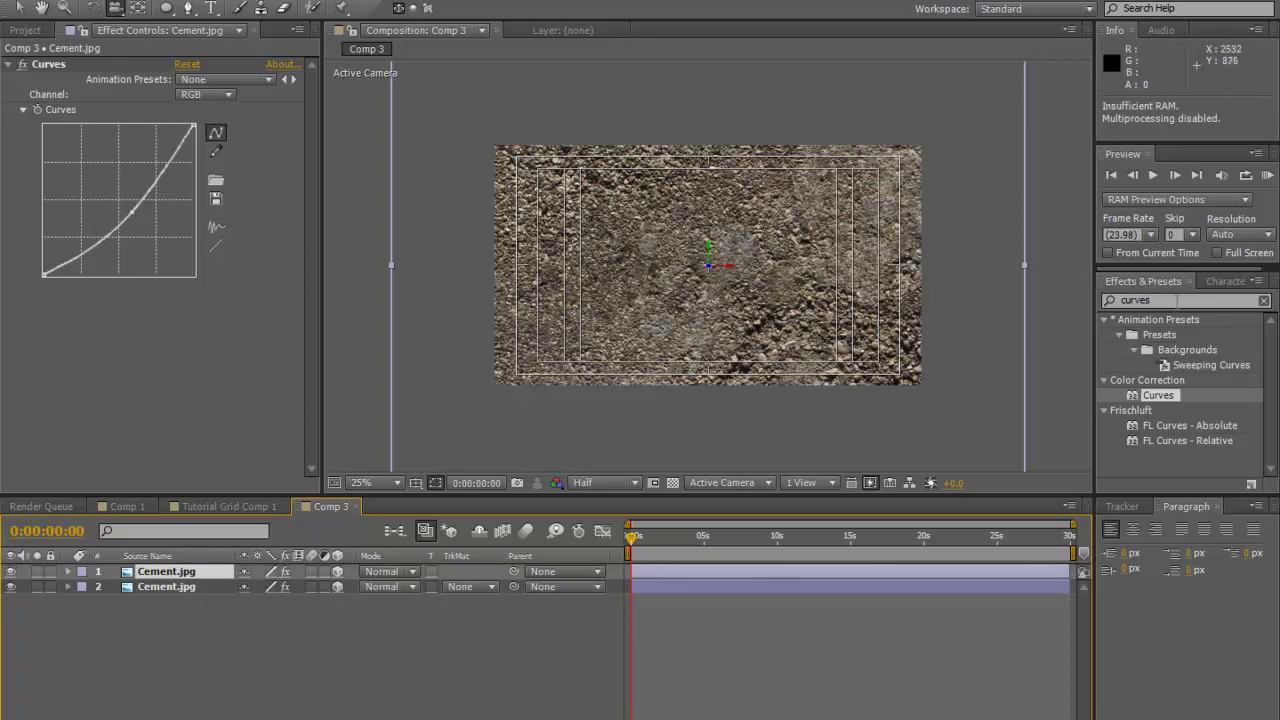
key("ctrl+5")
- Apply Threshold to the top Cement.jpg layer and lower its Level to 51
type("thre")
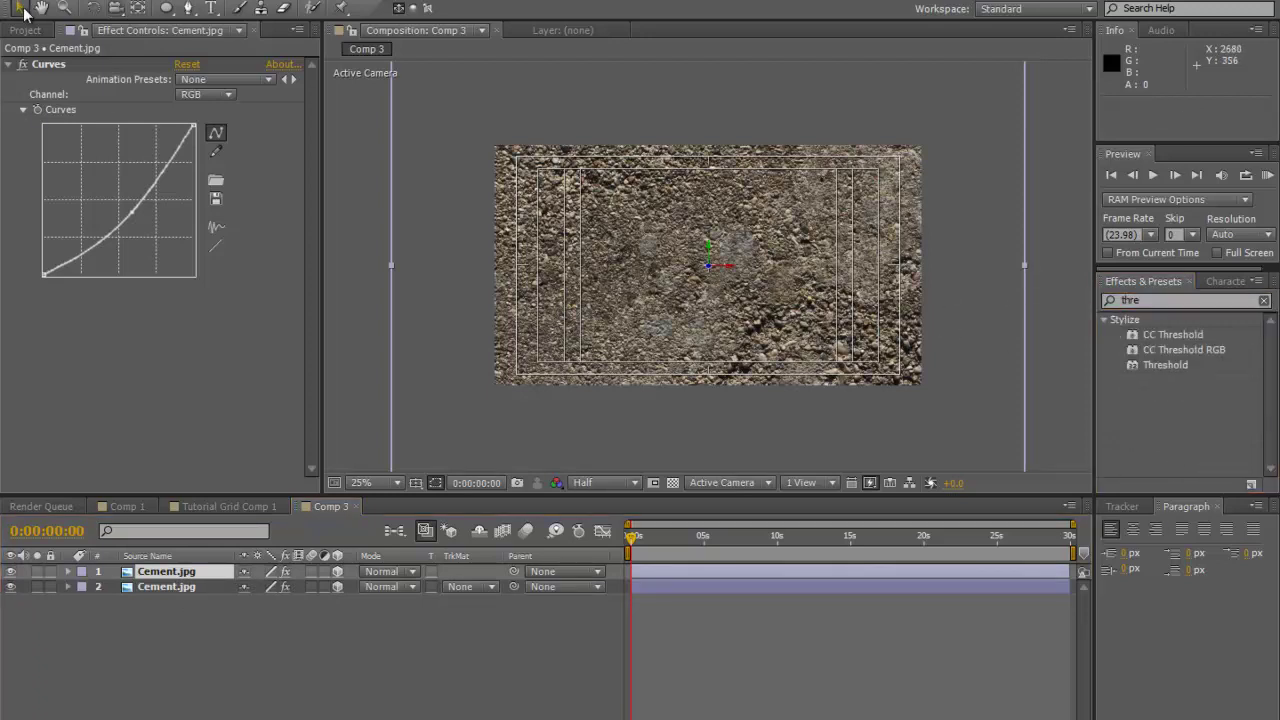
left_click_drag(1144, 365, 166, 582)
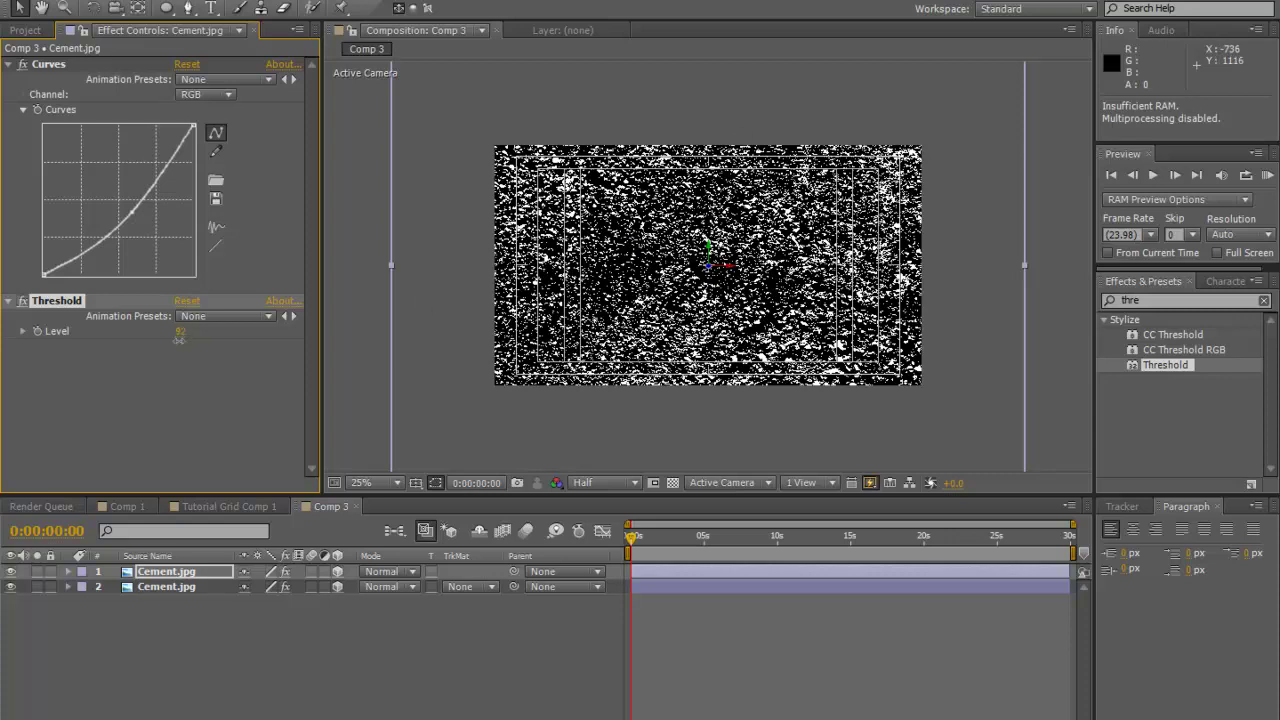
mouse_move(182, 333)
left_mouse_down()
mouse_move(156, 346)
mouse_move(174, 346)
left_mouse_up()
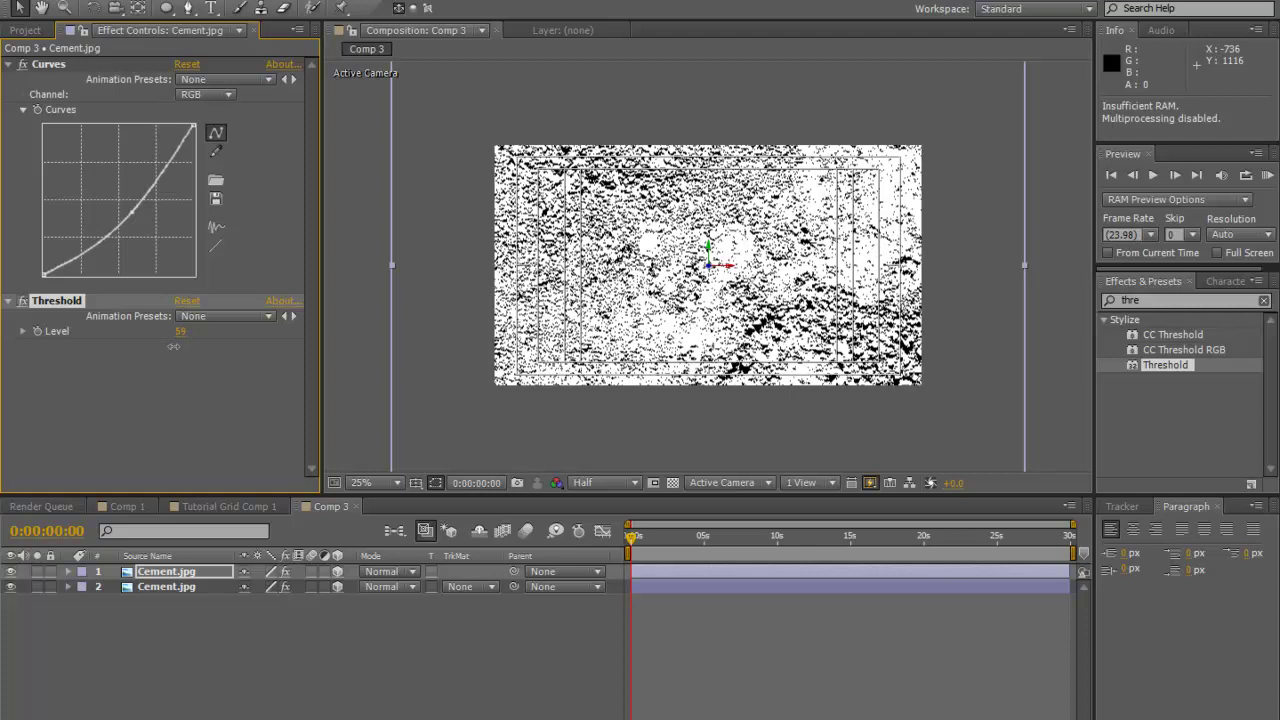
left_click_drag(173, 346, 171, 346)
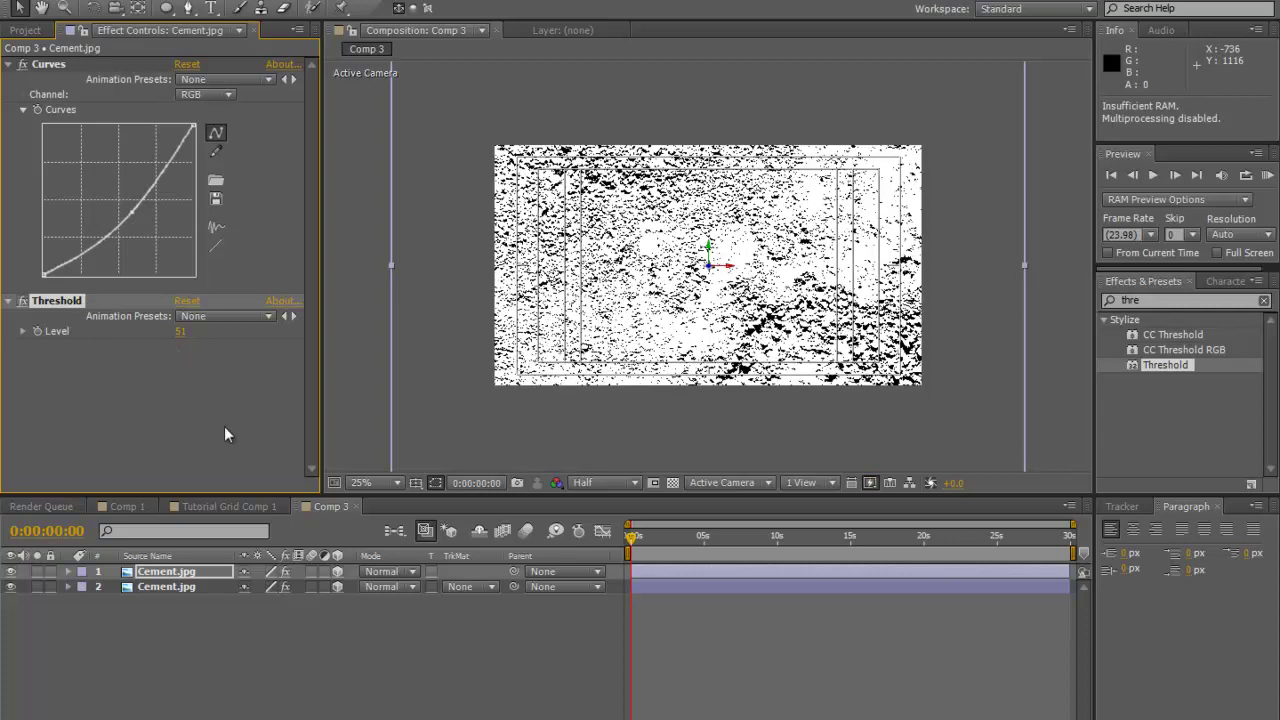
left_click(384, 573)
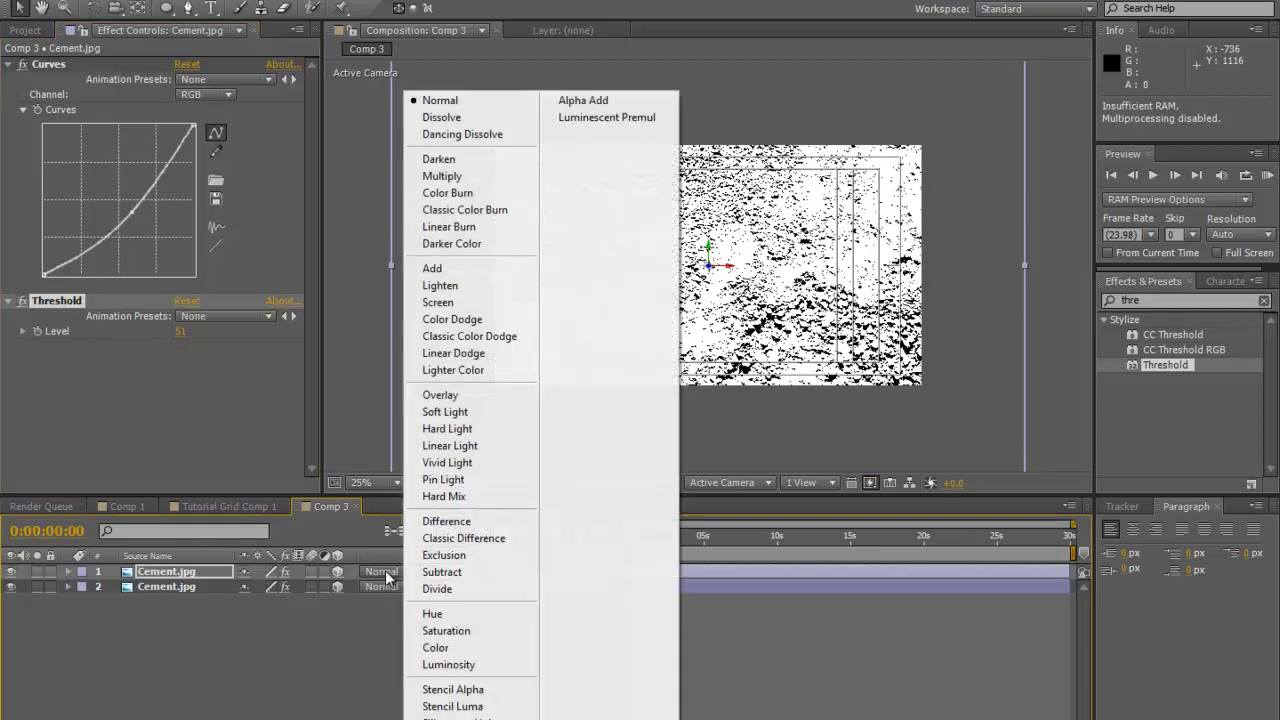
- Set the thresholded layer to Multiply, duplicate it, and set the new top copy to Add
left_click(443, 177)
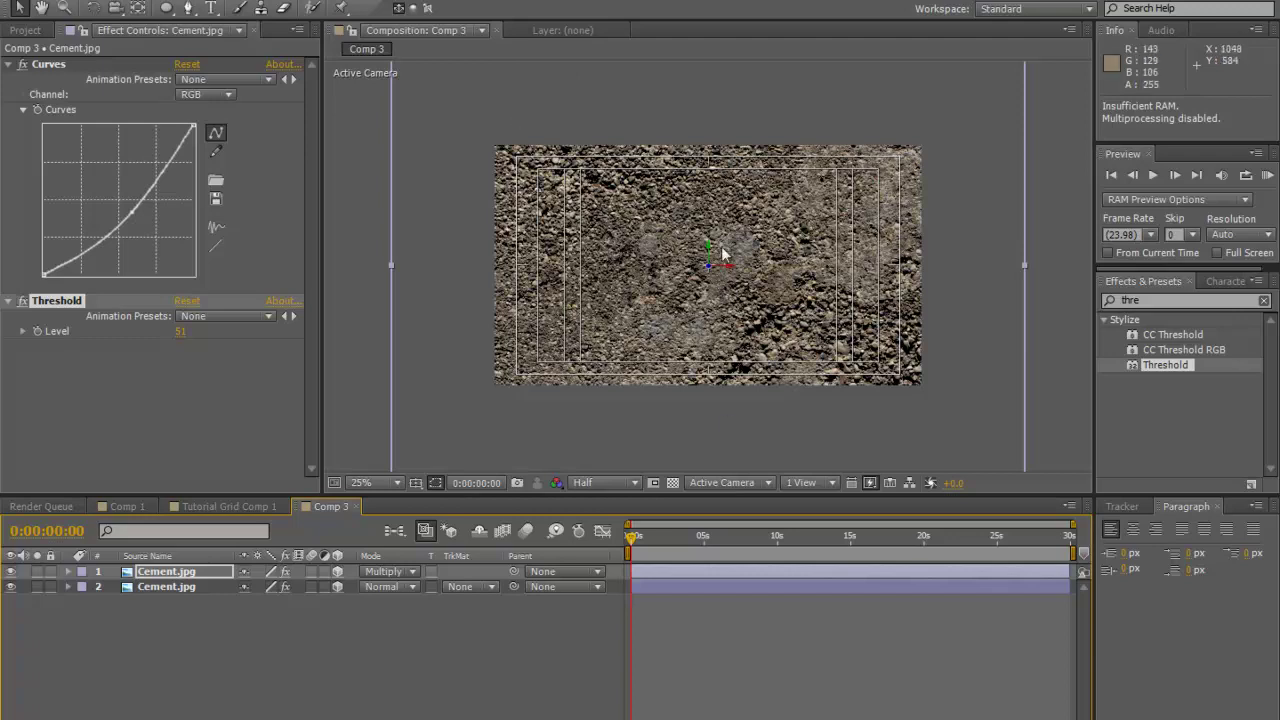
left_click(206, 669)
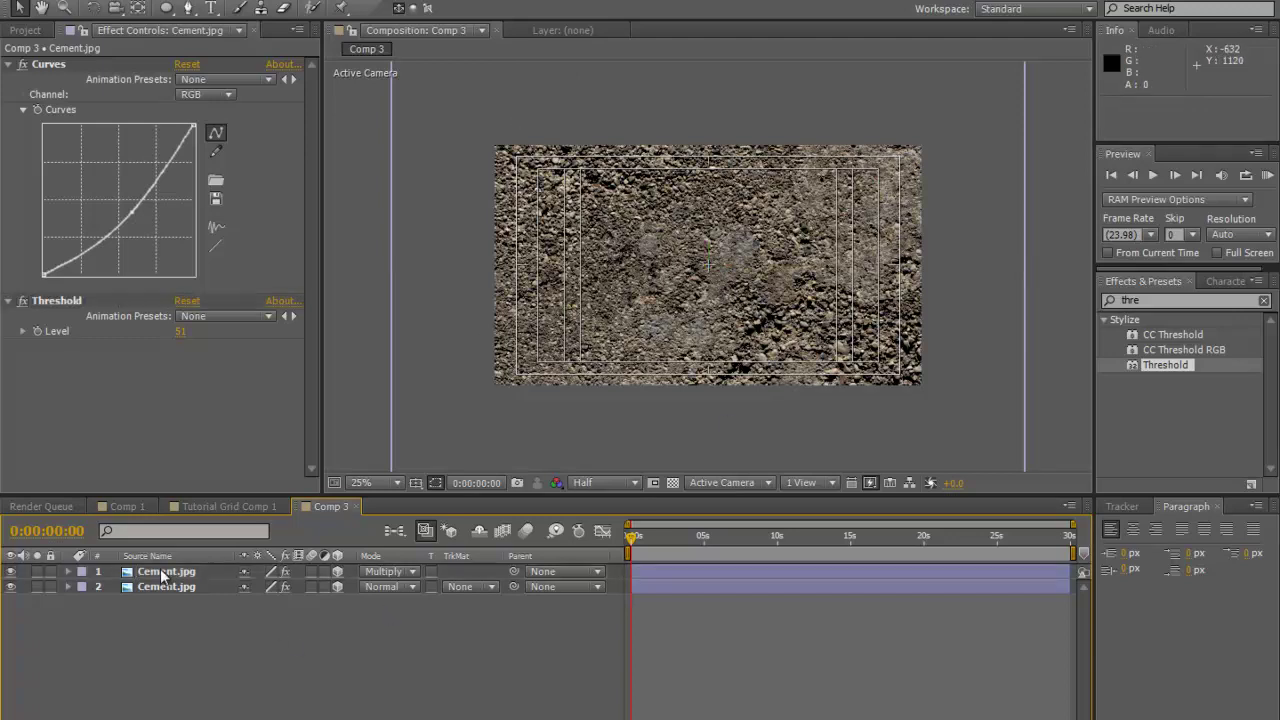
left_click(162, 574)
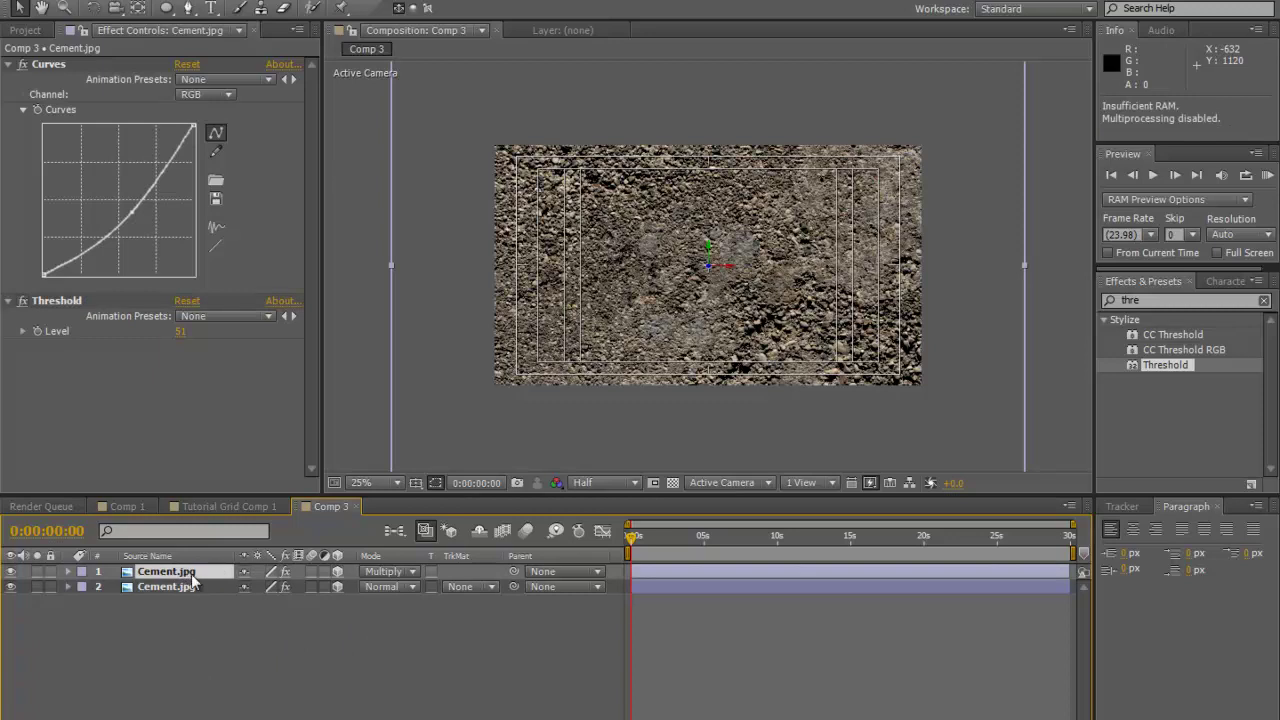
key("ctrl+d")
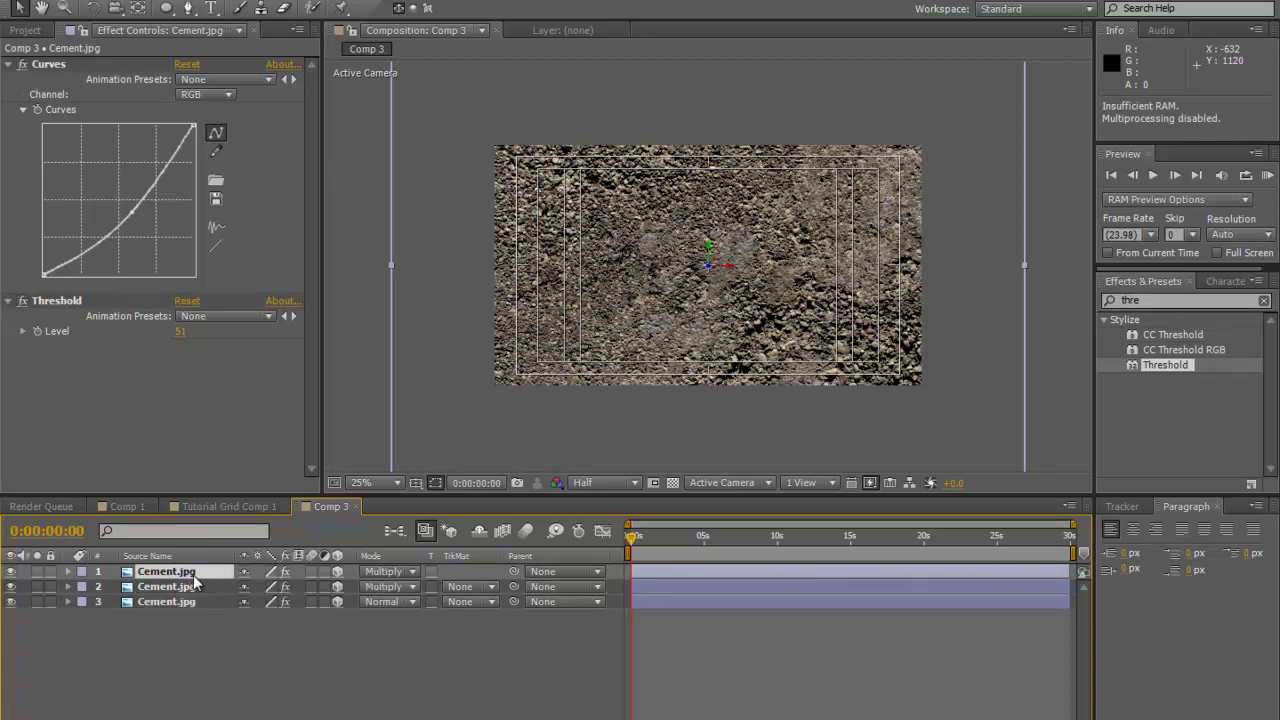
left_click(404, 572)
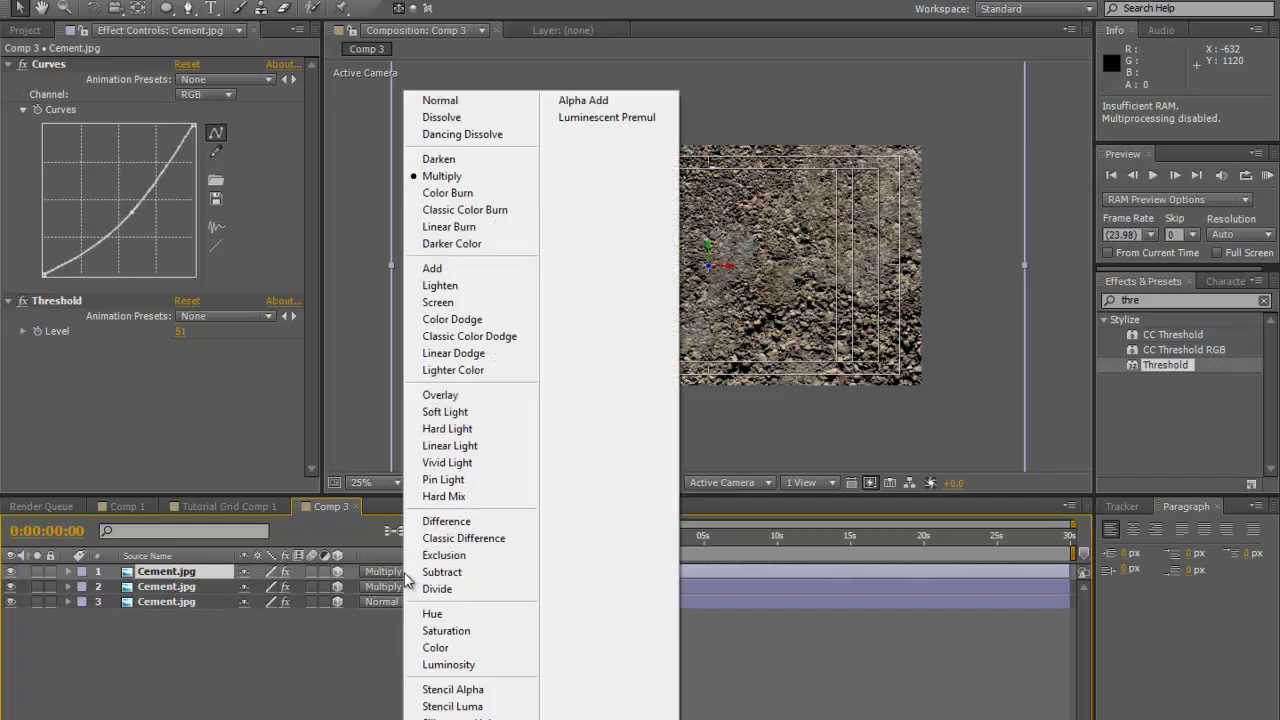
left_click(437, 268)
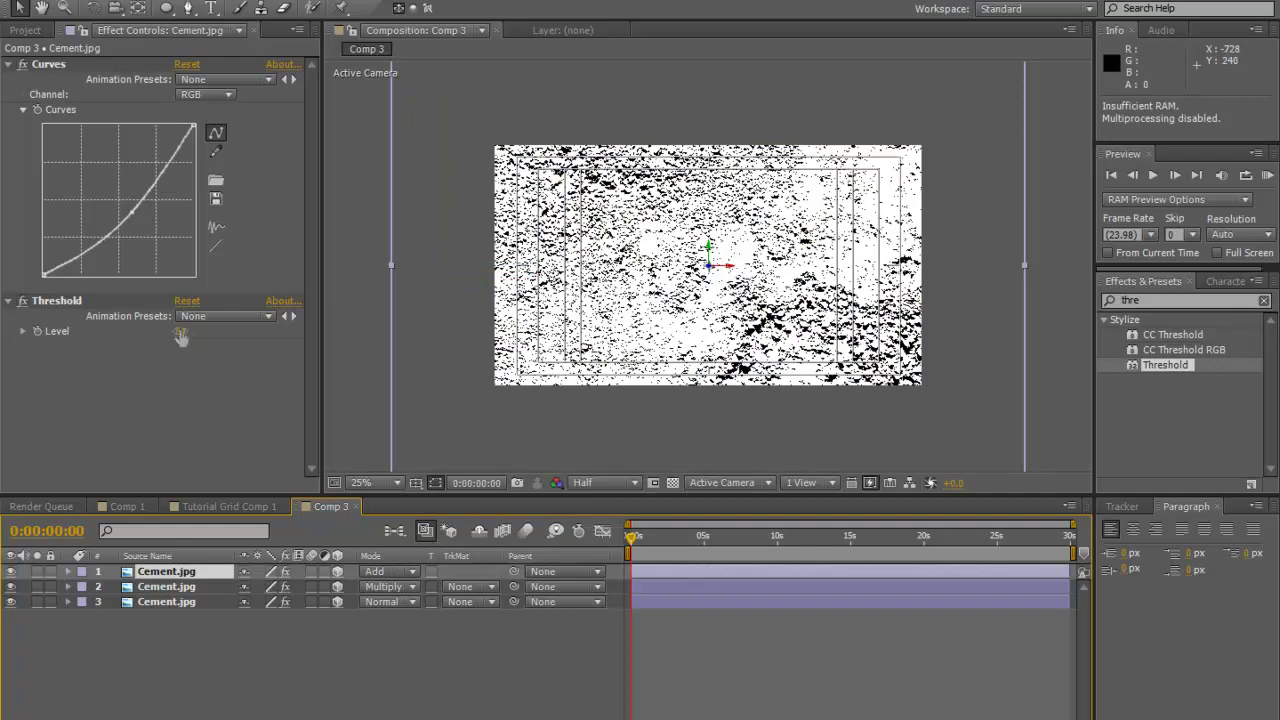
- Raise the top Add layer's Threshold Level to 109
left_click_drag(180, 331, 217, 326)
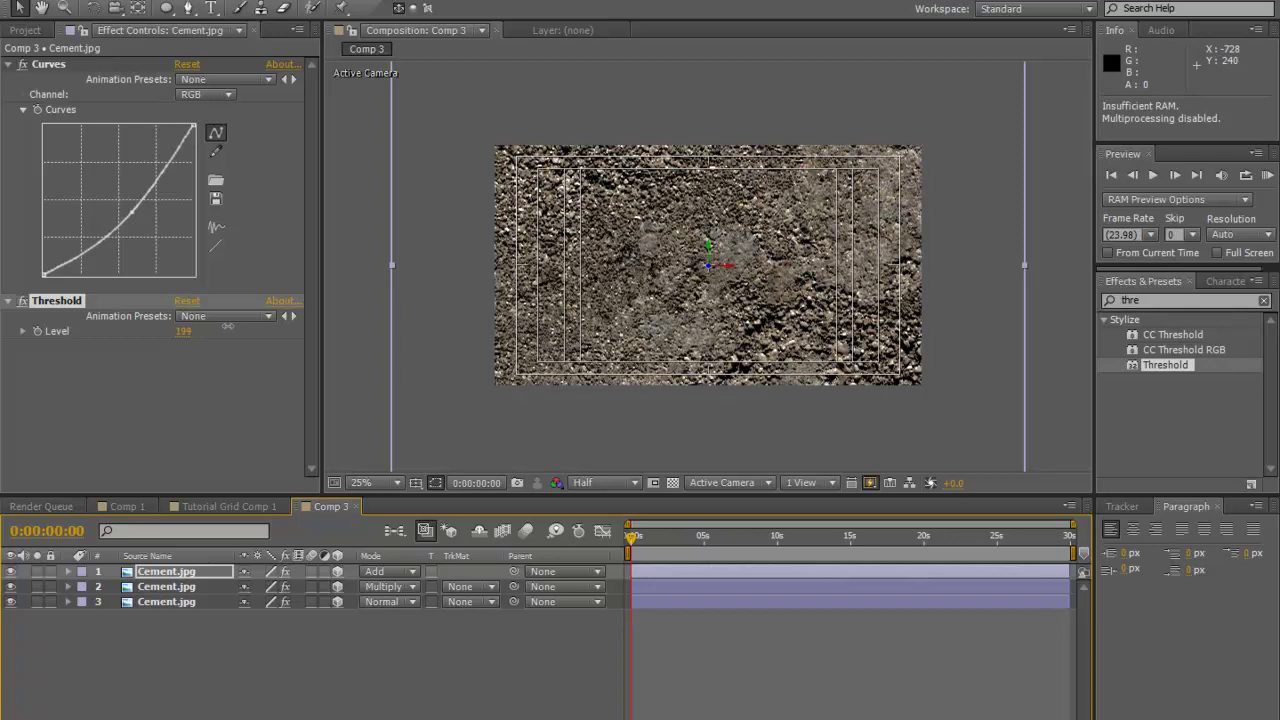
left_click_drag(227, 326, 221, 326)
left_click(224, 326)
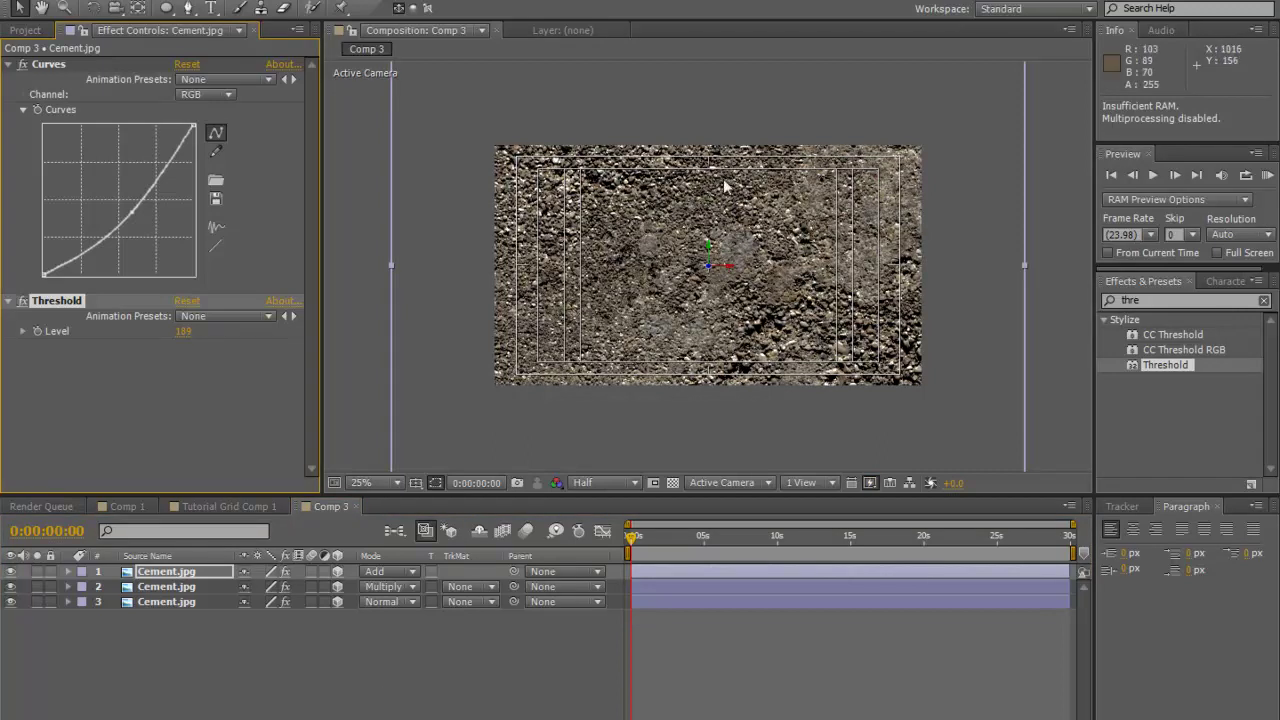
- Hide the top Add layer and select the Multiply layer beneath it
left_click(216, 706)
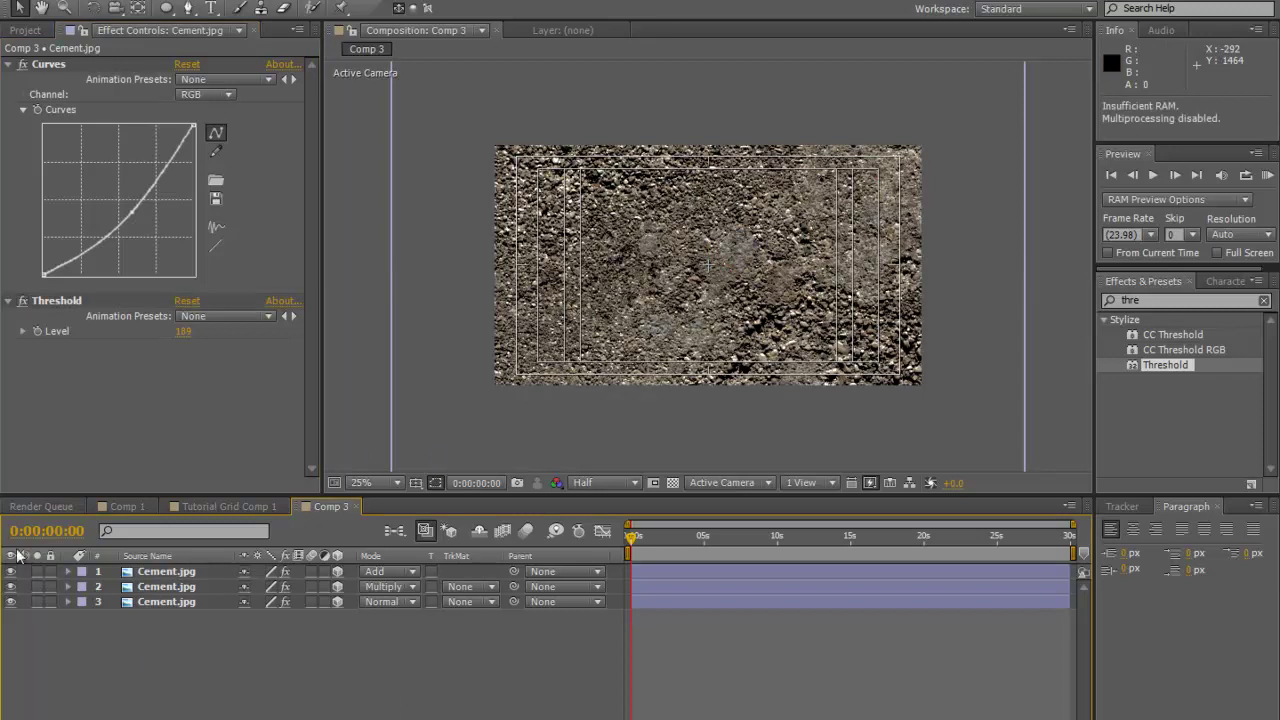
left_click(187, 573)
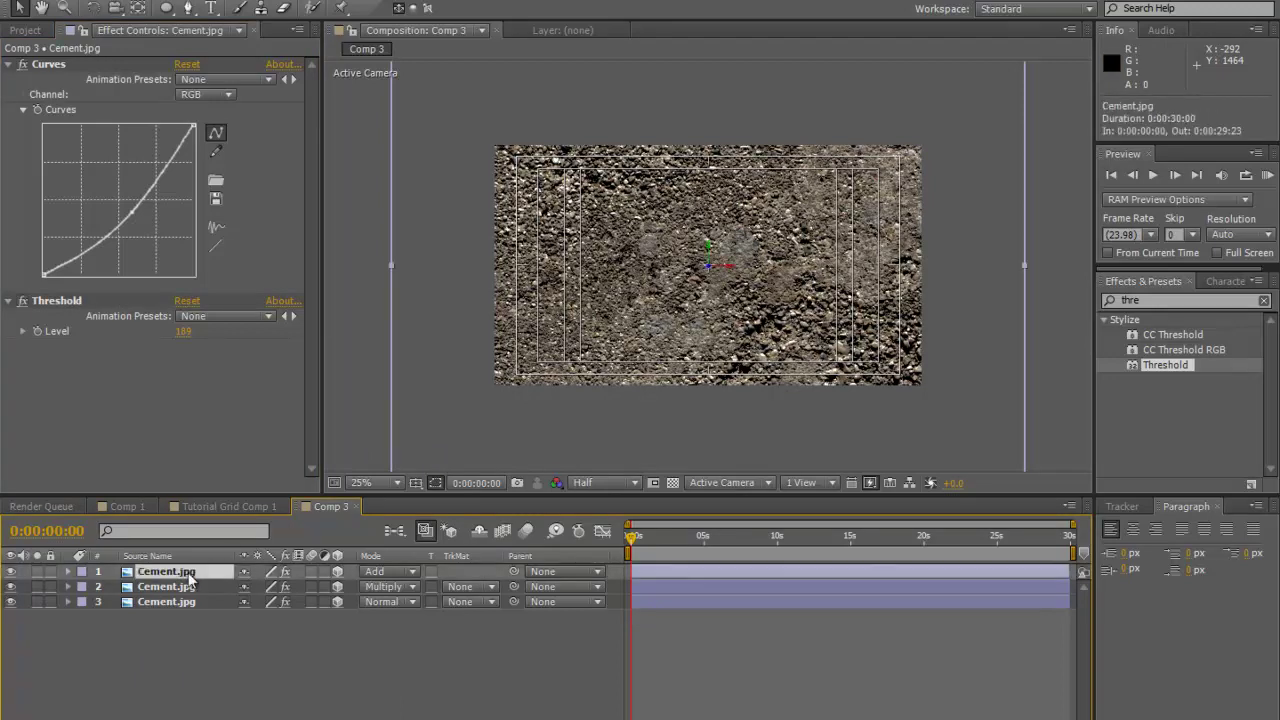
left_click(11, 571)
left_click(210, 640)
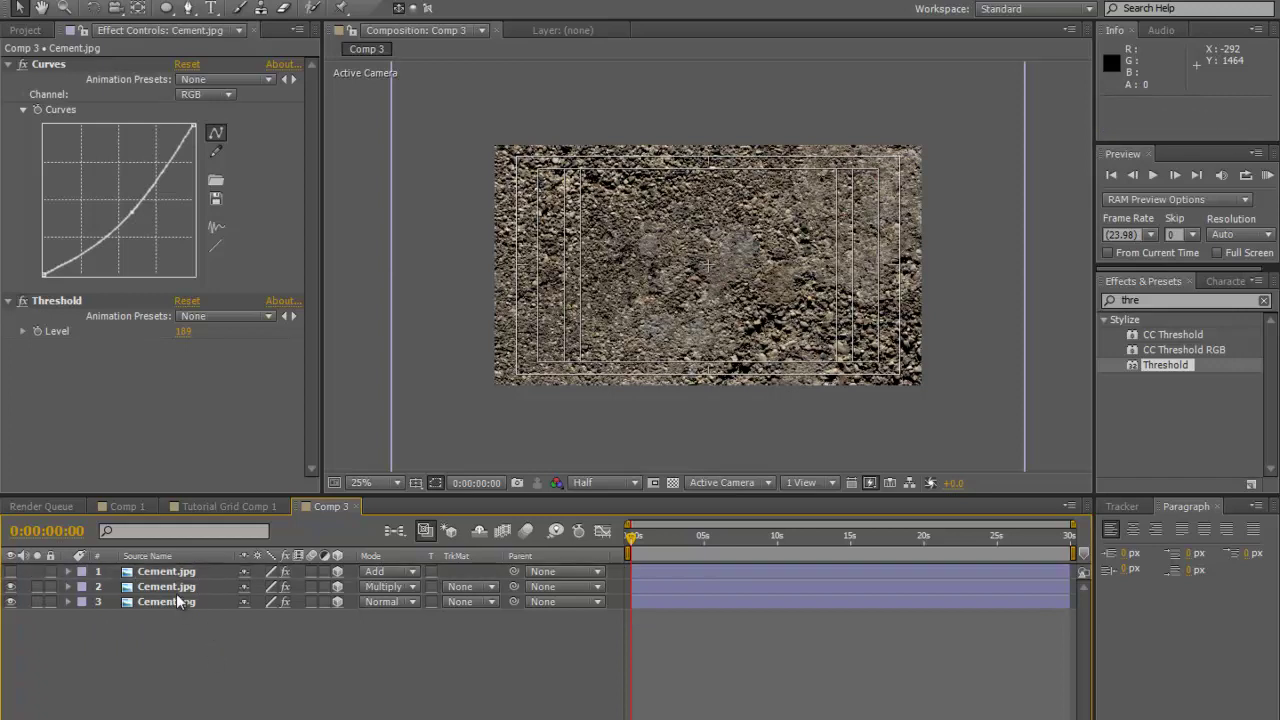
left_click(179, 588)
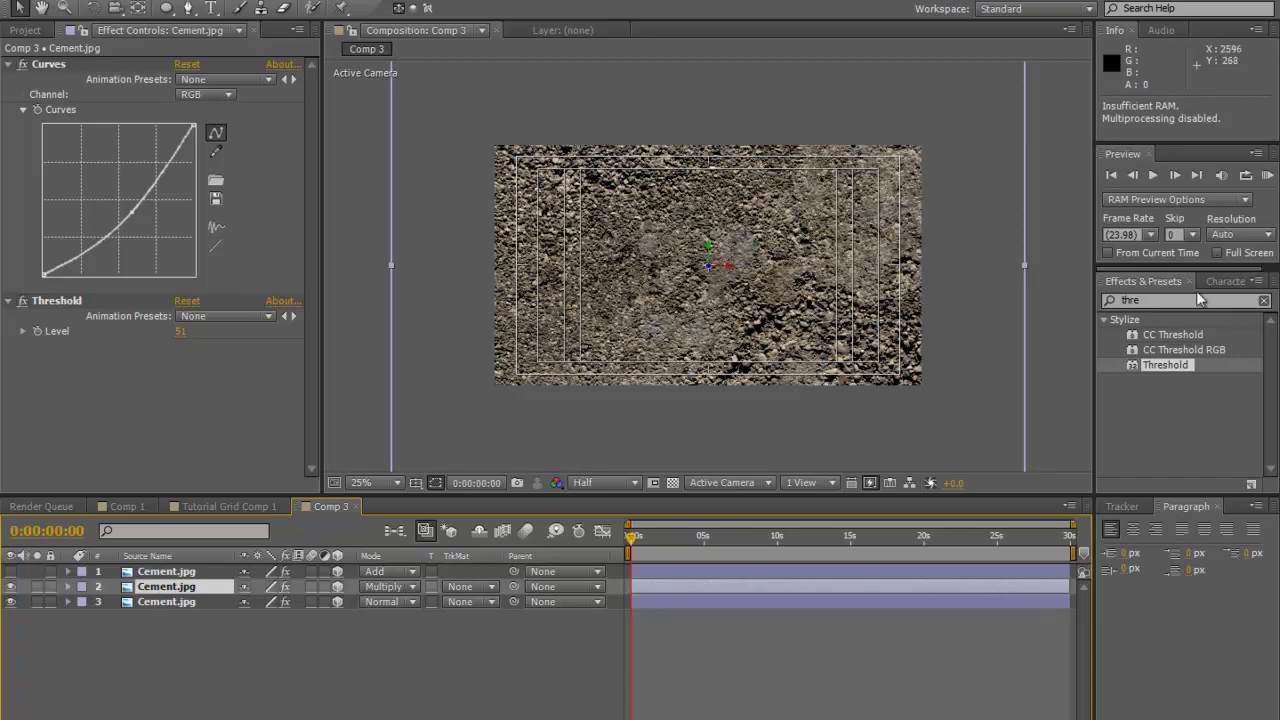
- Give the Multiply Cement.jpg layer a Gaussian Blur of 5.1 and nudge it slightly right
left_click(1161, 468)
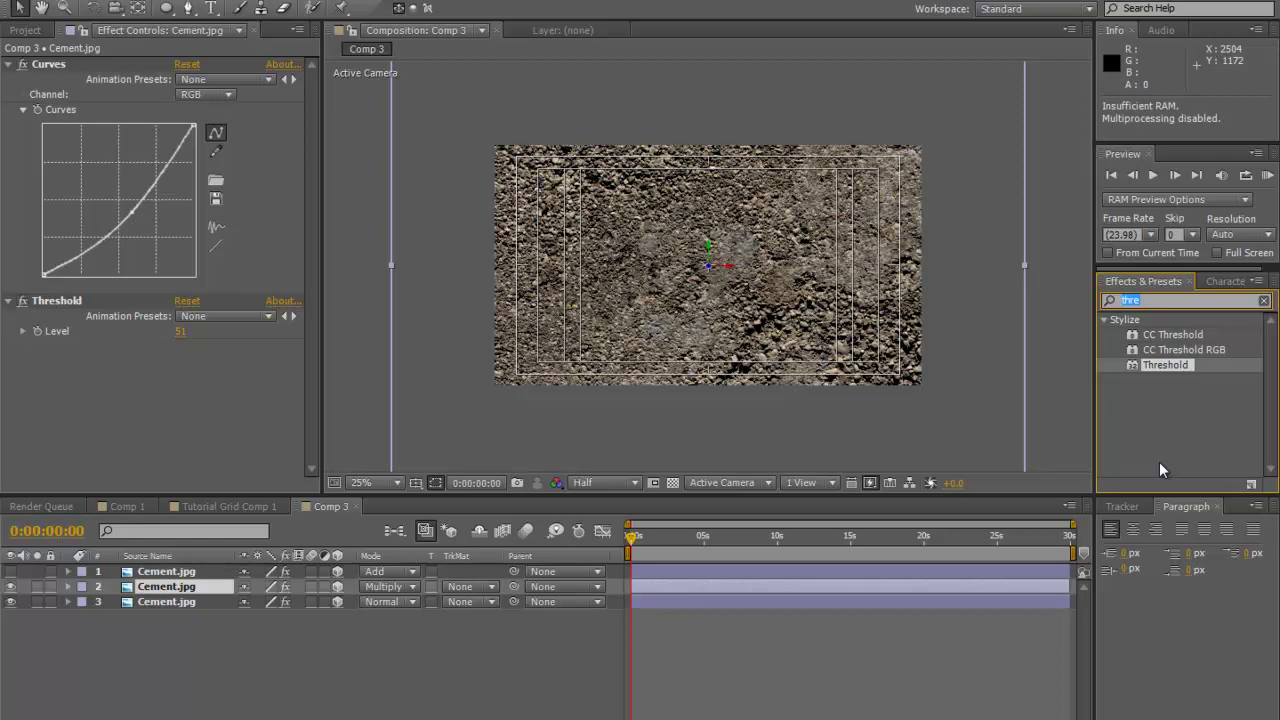
type("ga")
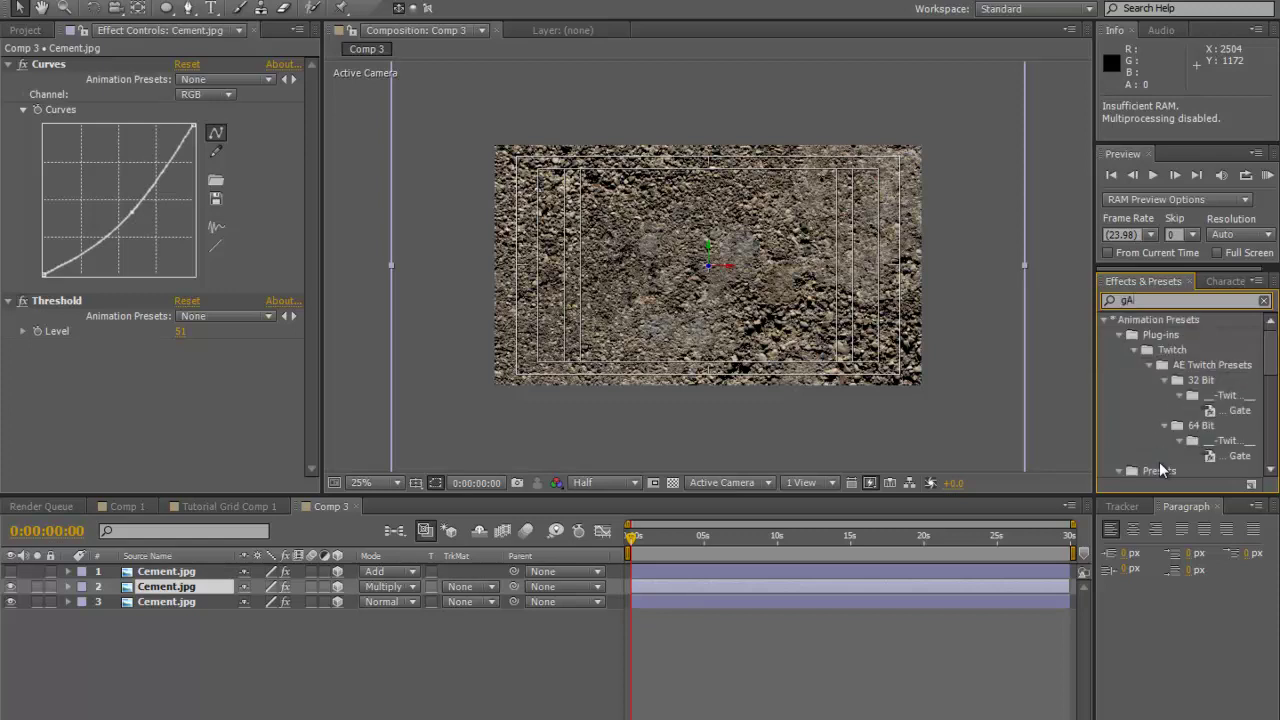
type("US")
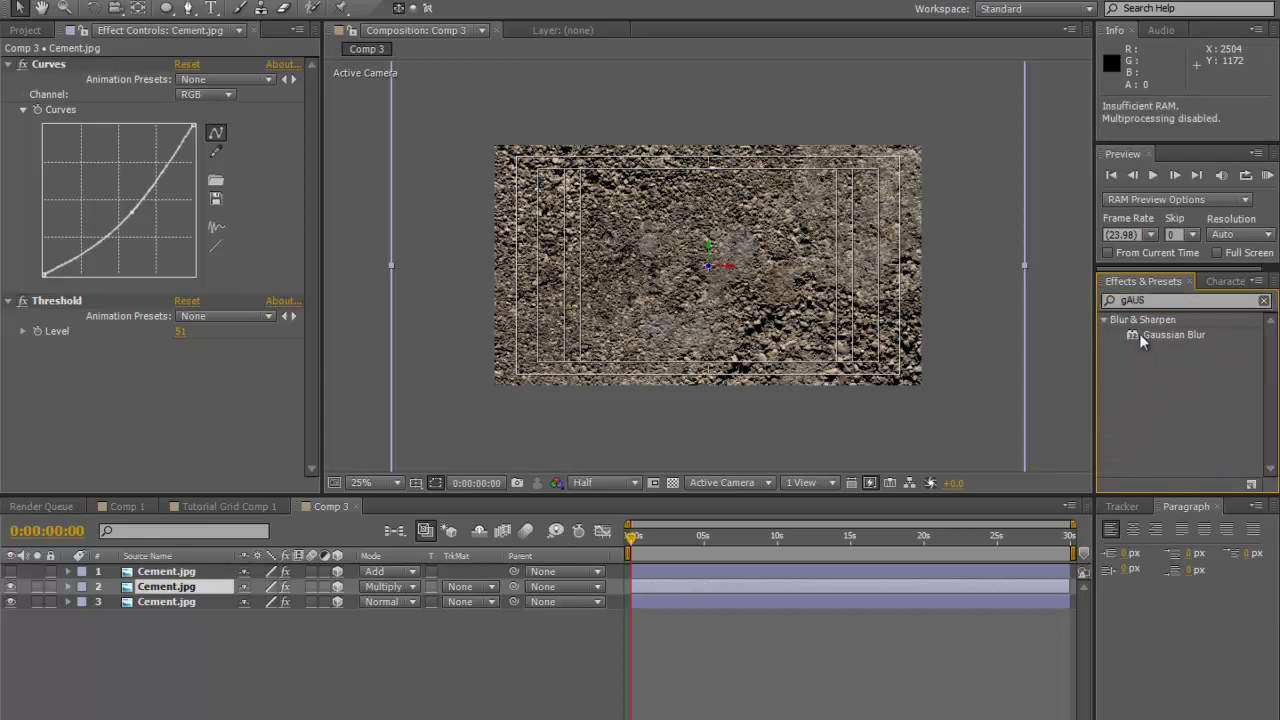
left_click_drag(1144, 336, 663, 593)
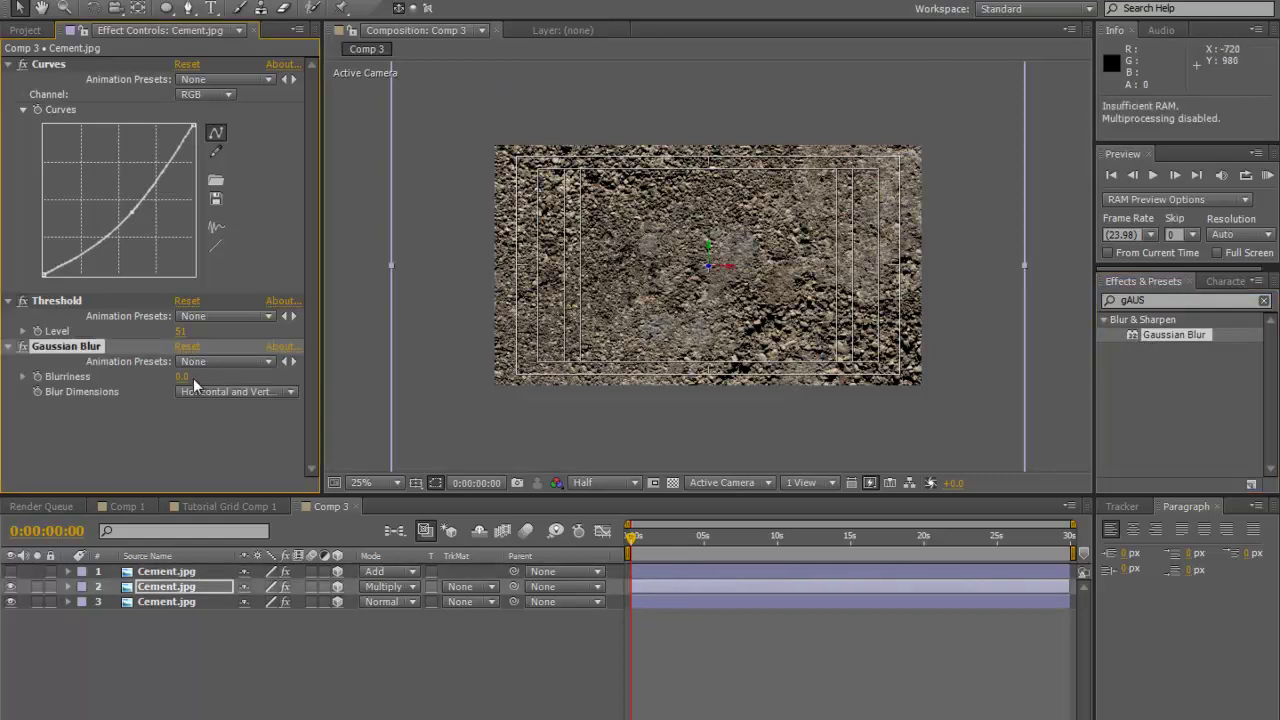
left_click_drag(186, 377, 189, 378)
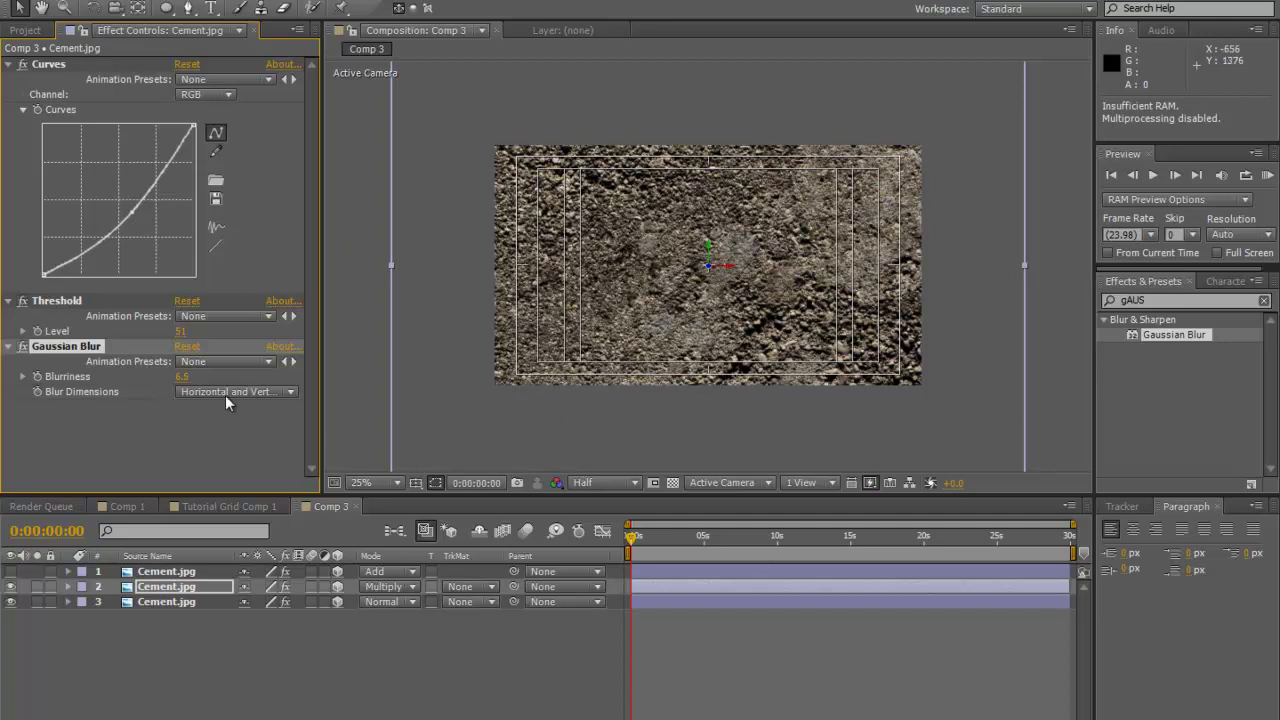
left_click_drag(186, 377, 178, 380)
left_click_drag(747, 304, 751, 305)
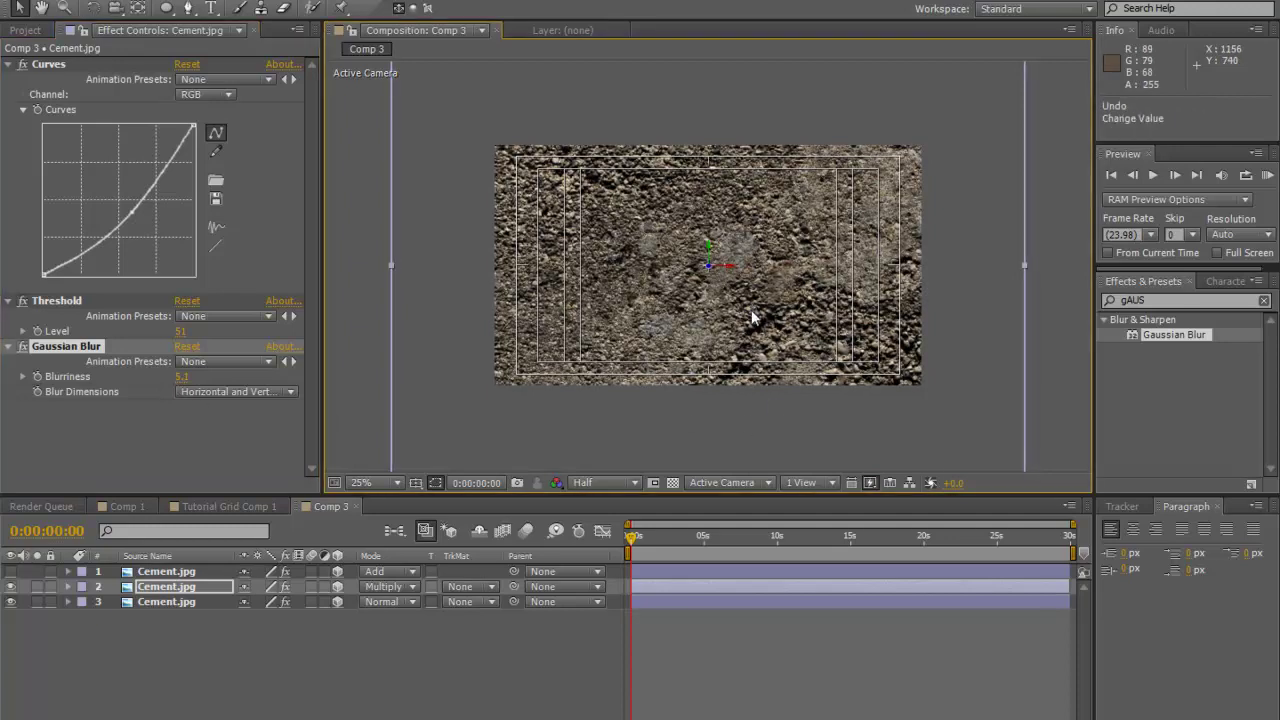
- Unhide the top Add layer and give it a Gaussian Blur of 20.9
left_click(170, 572)
left_click(10, 571)
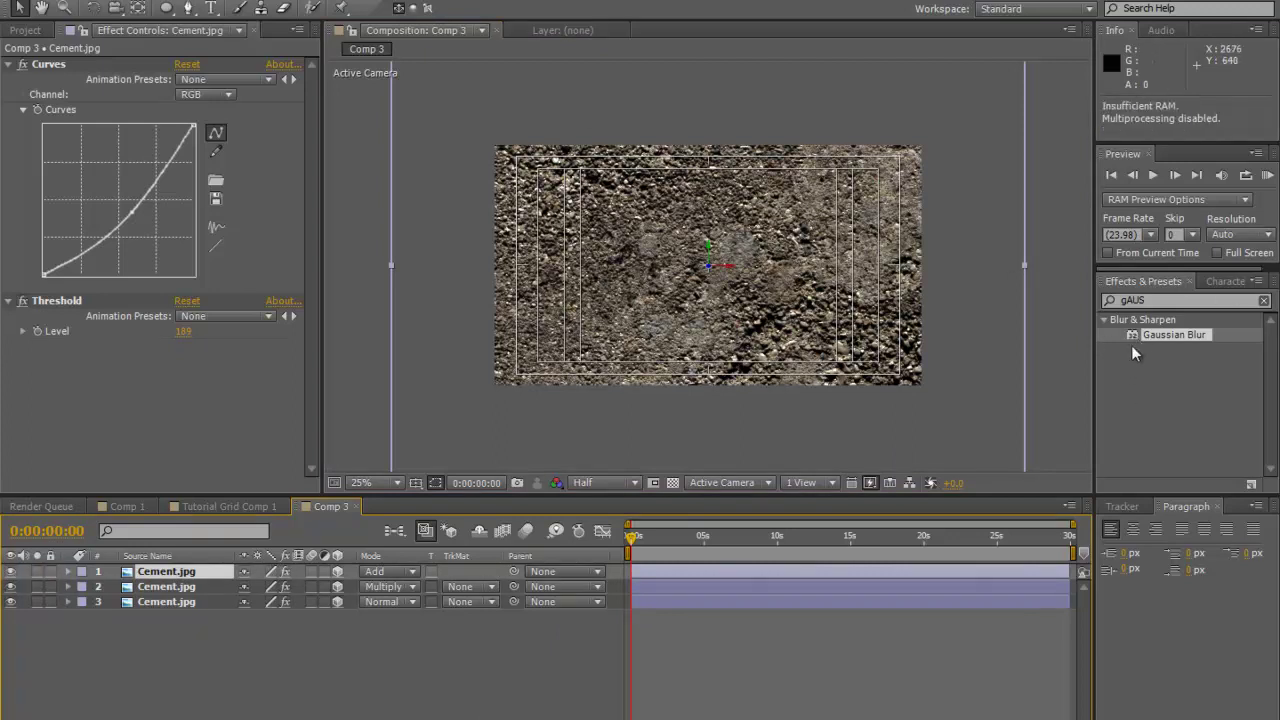
left_click_drag(1130, 338, 711, 573)
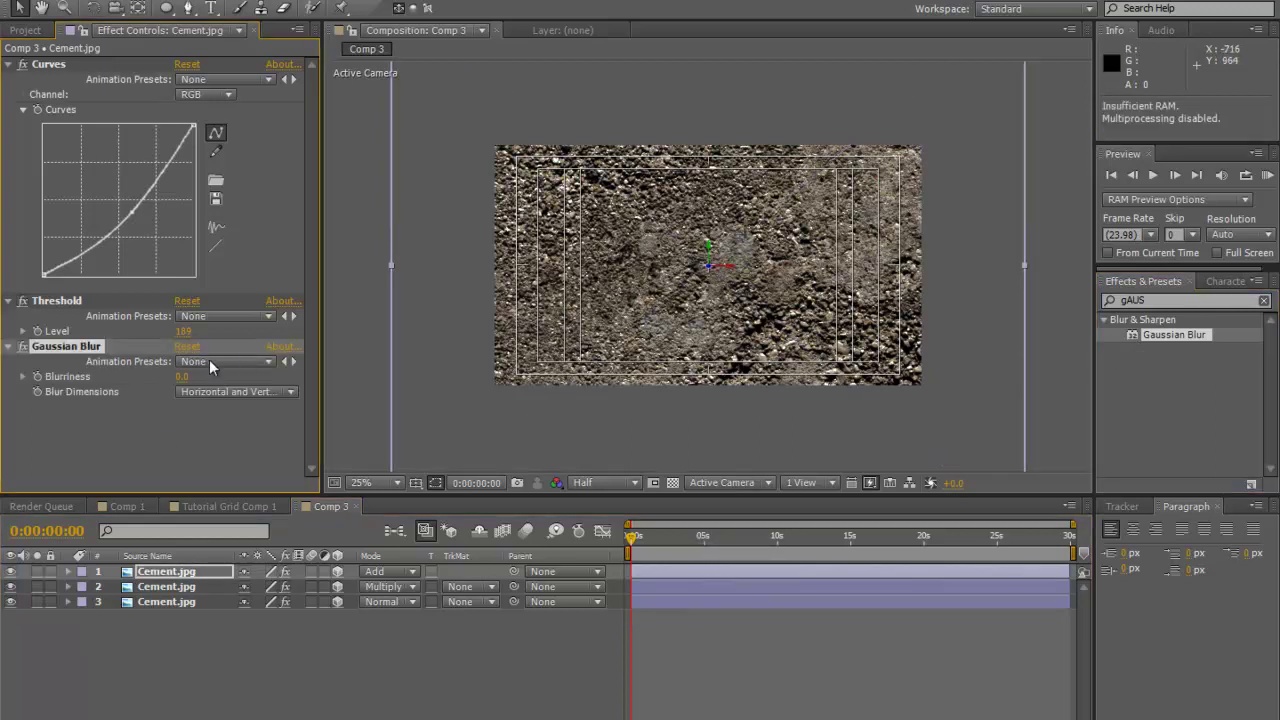
left_click_drag(184, 378, 276, 370)
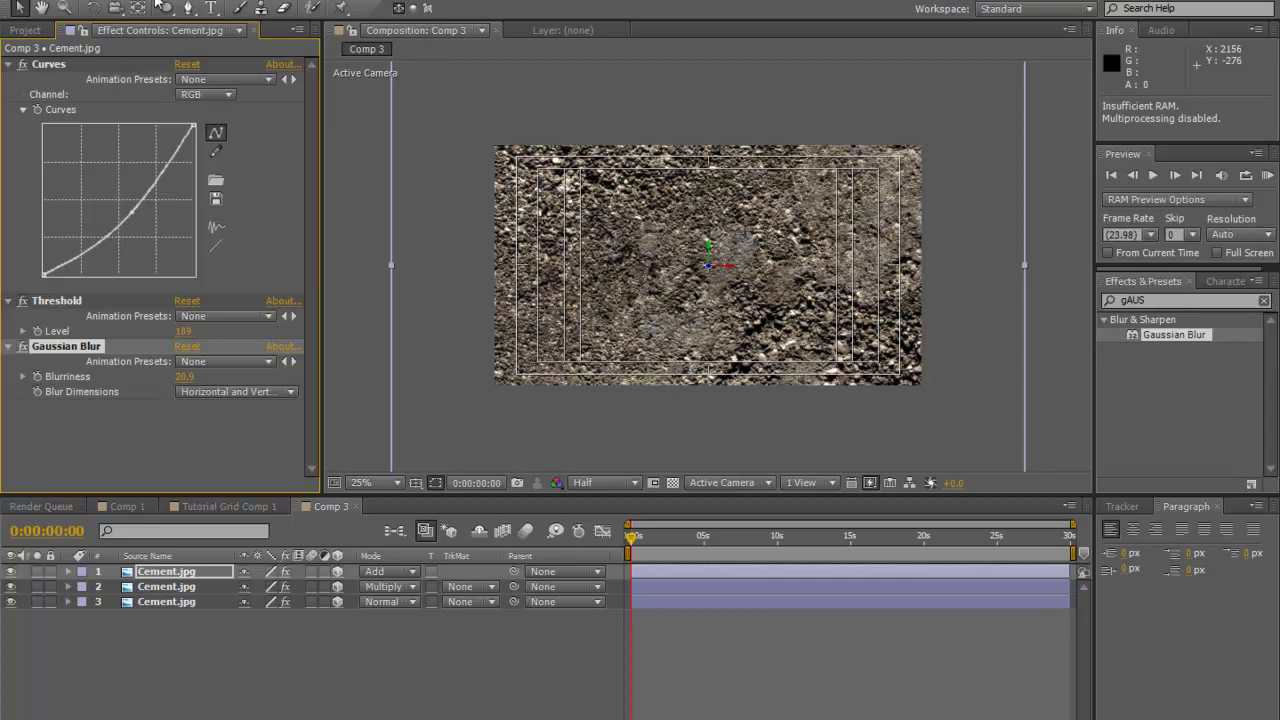
- Add a white point light named Light 1 to Comp 3
left_click(160, 2)
mouse_move(174, 7)
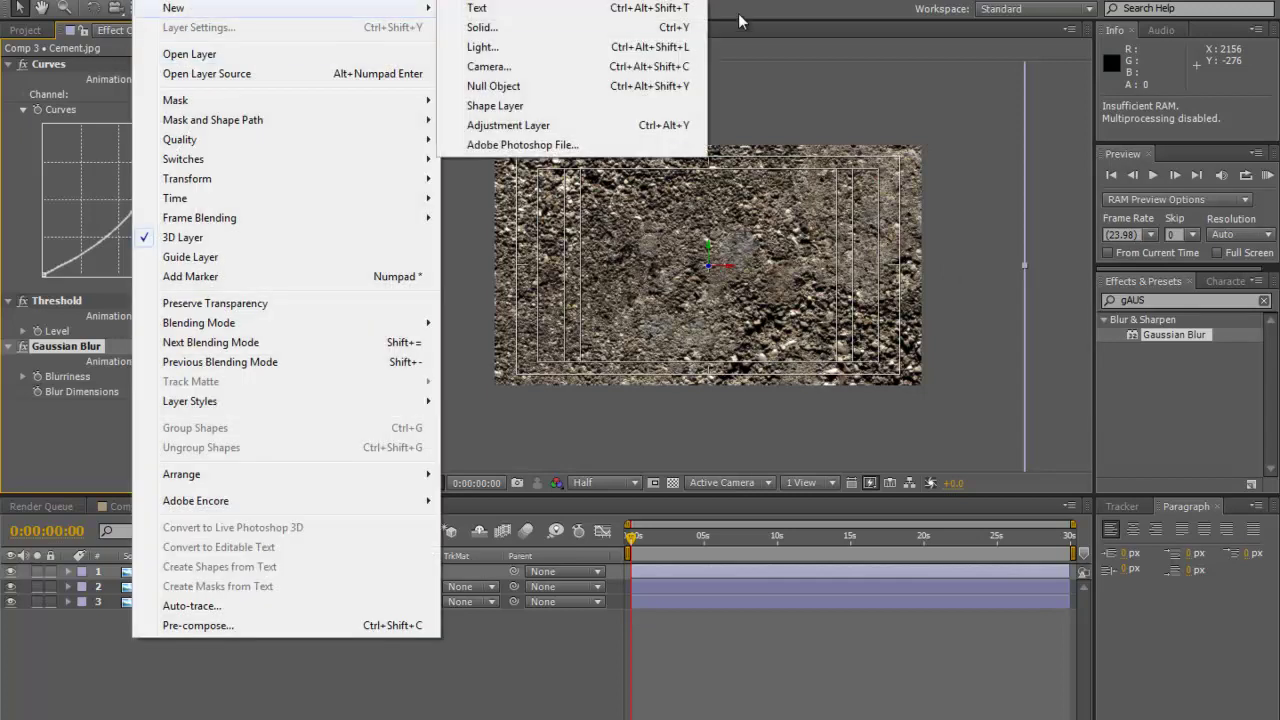
left_click(532, 50)
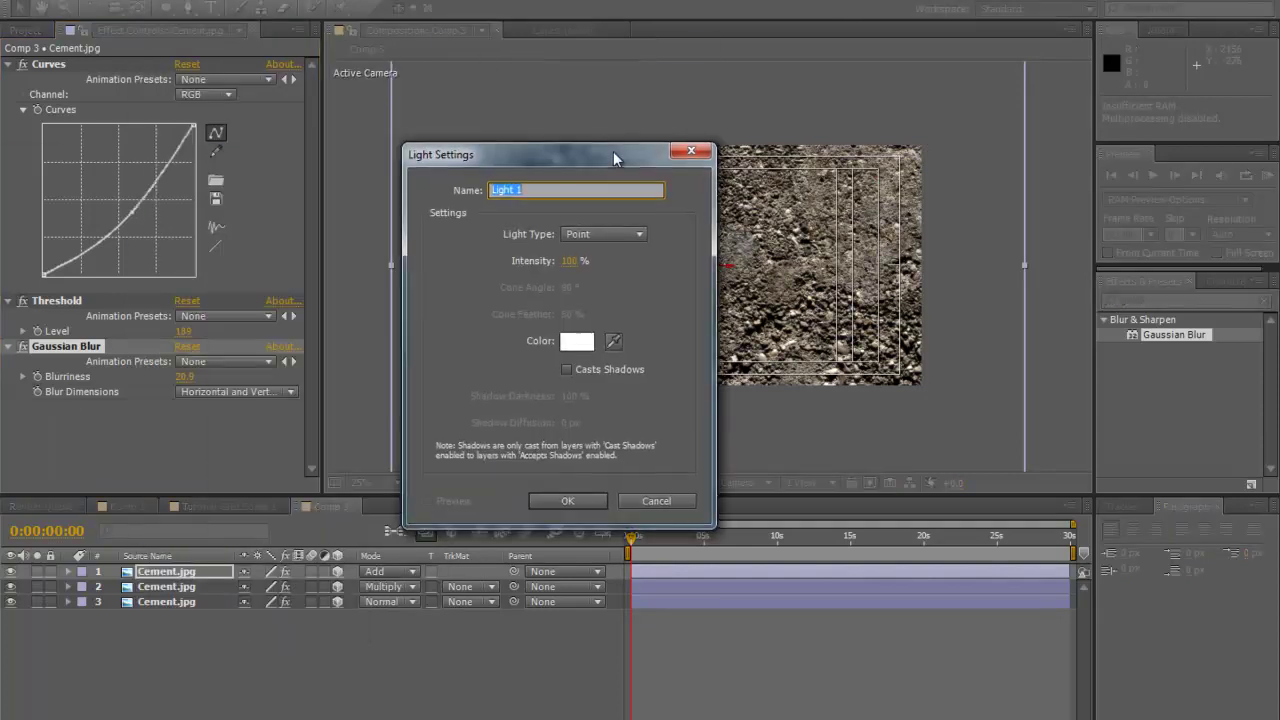
left_click(574, 502)
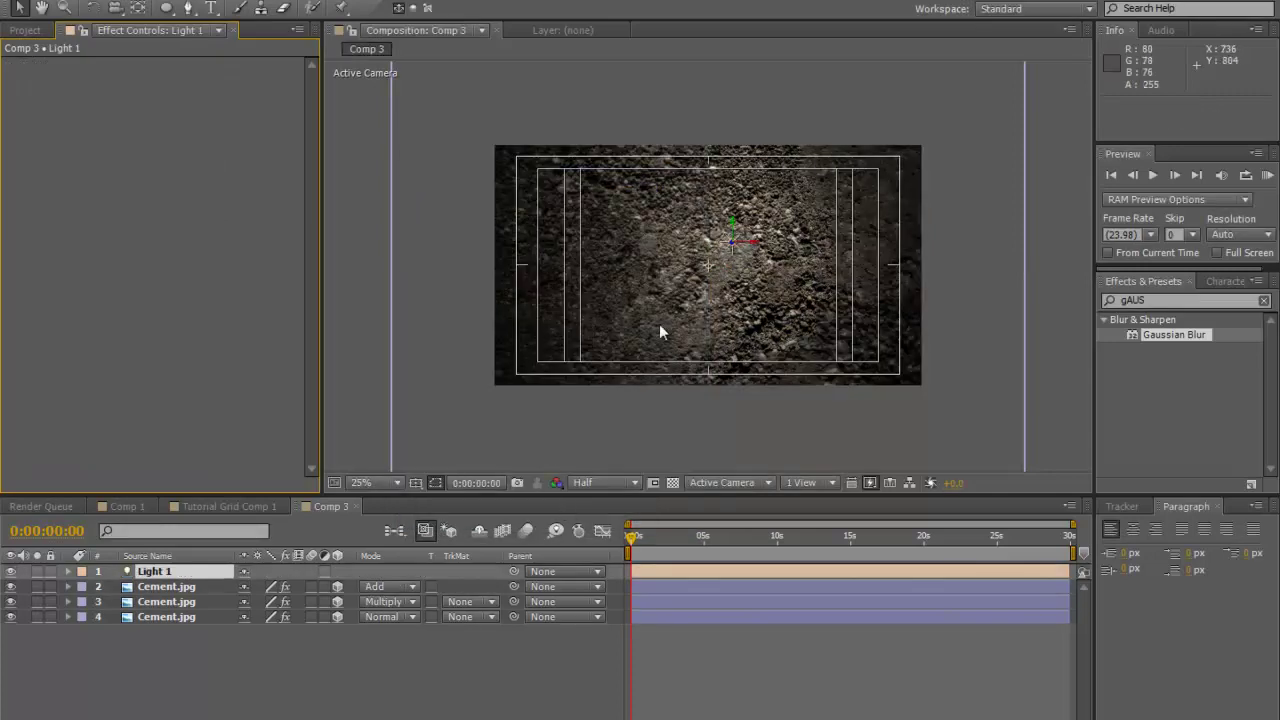
- Move Light 1 left and adjust its depth so light pools near the texture's centre
left_click(735, 243)
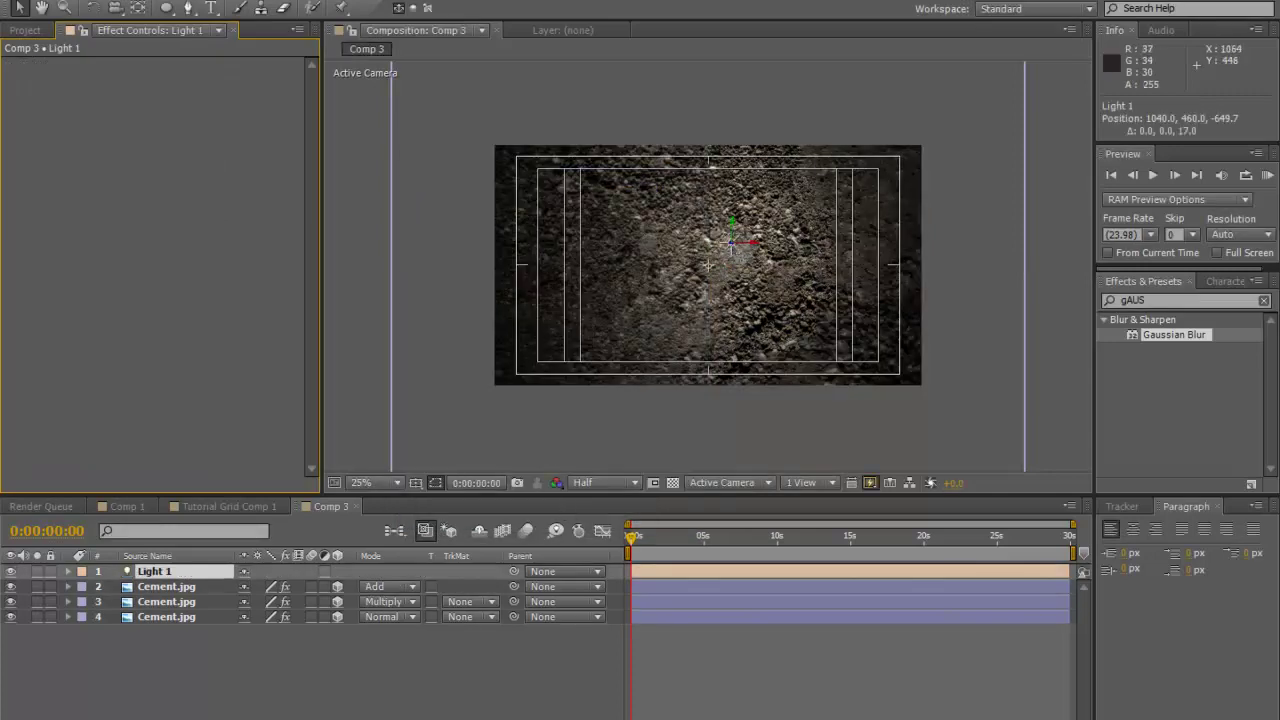
left_click_drag(675, 337, 726, 300)
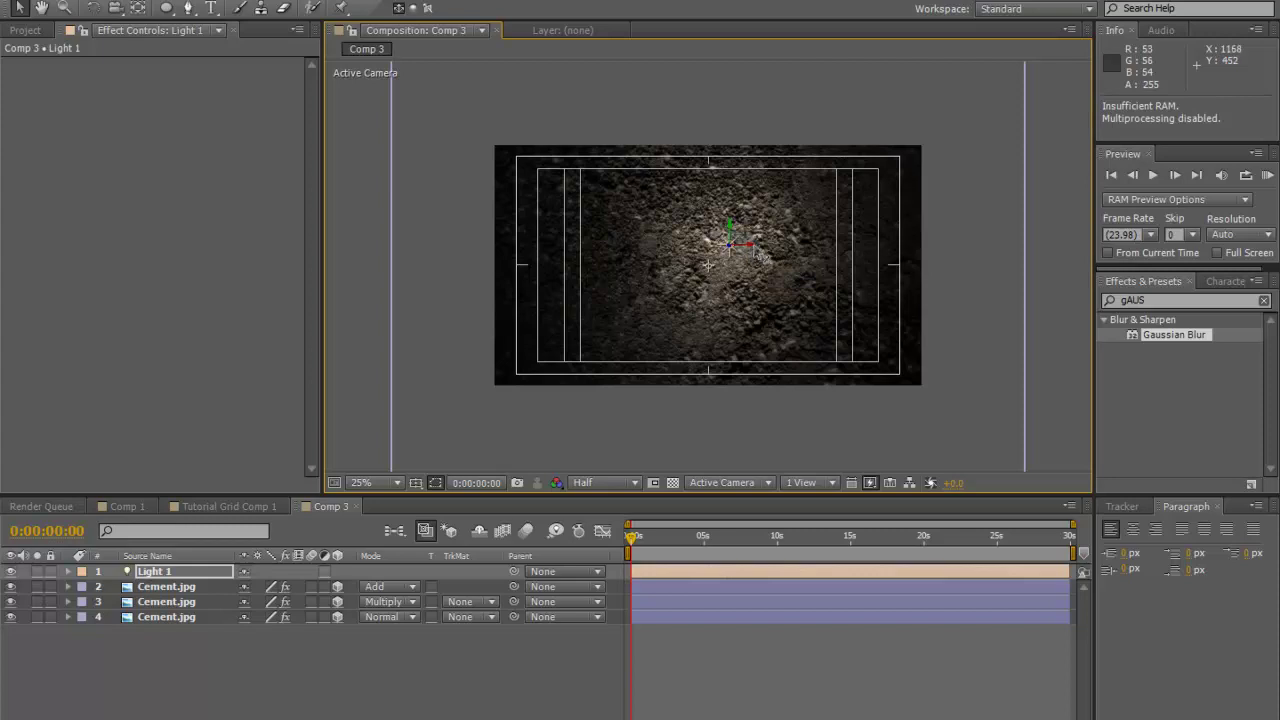
left_click_drag(760, 255, 688, 263)
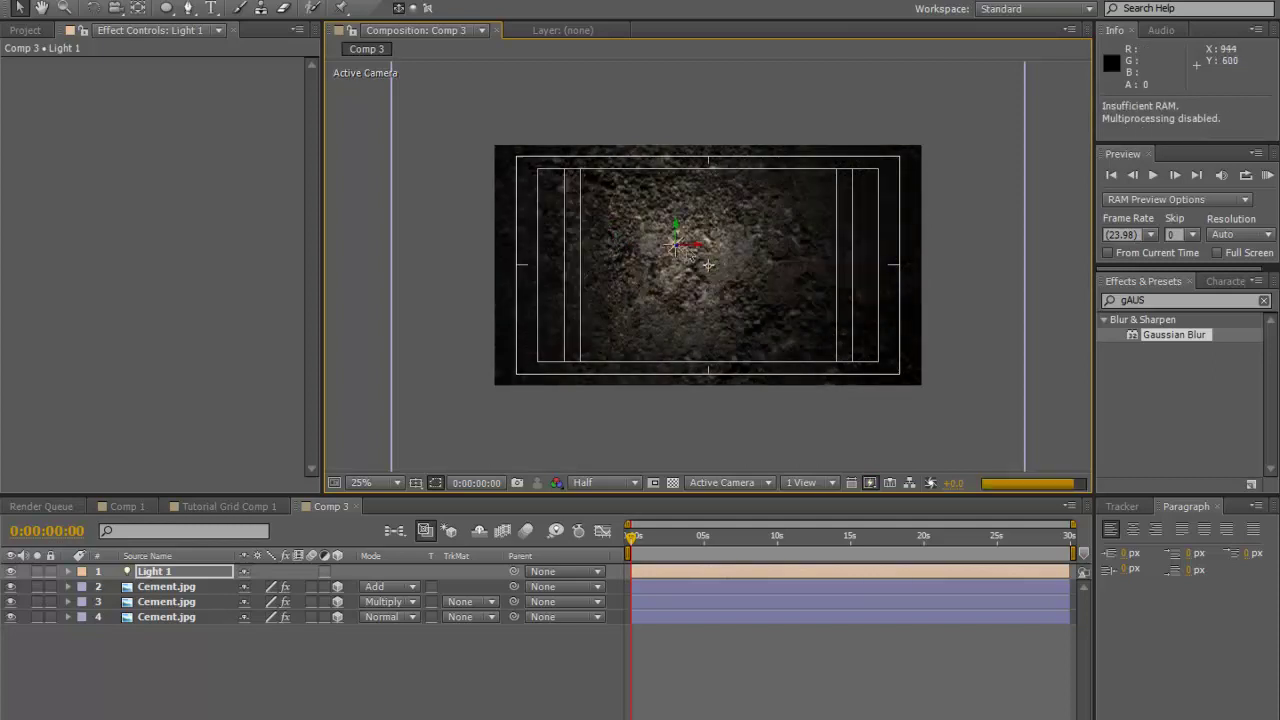
left_click_drag(671, 245, 713, 259)
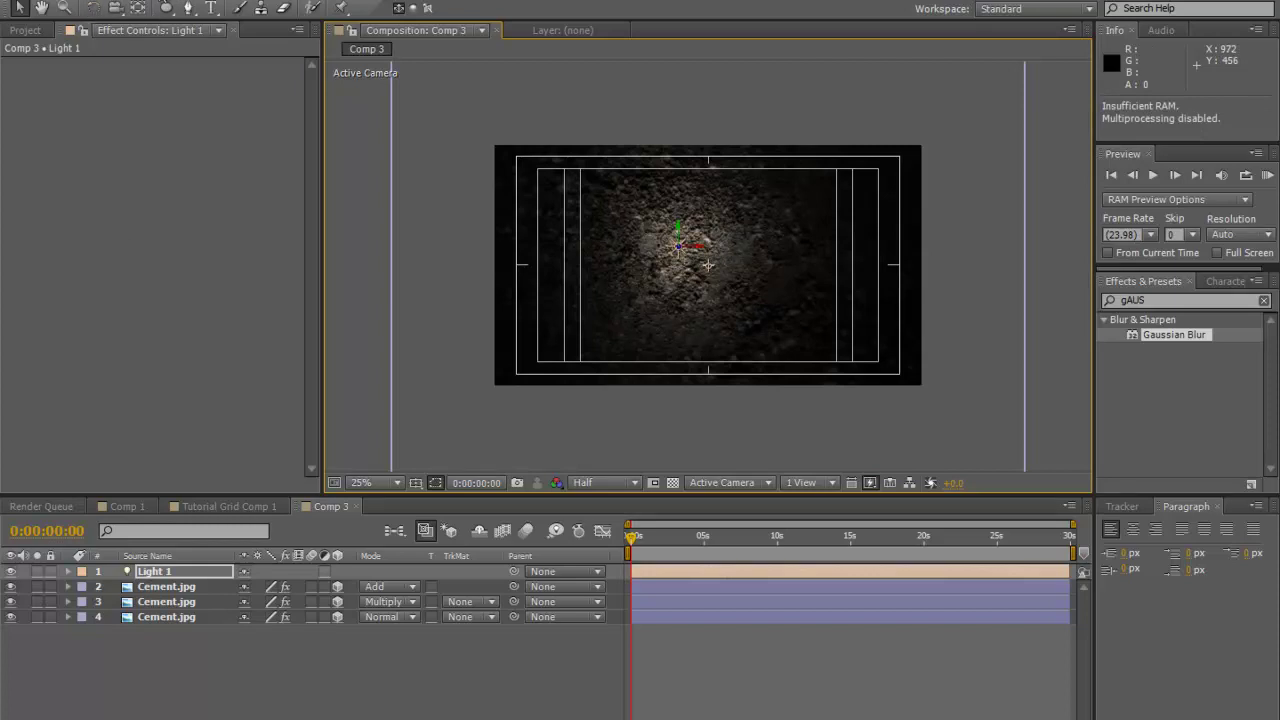
- Add a two-node Camera 1 with default settings above Light 1
left_click(166, 2)
mouse_move(175, 8)
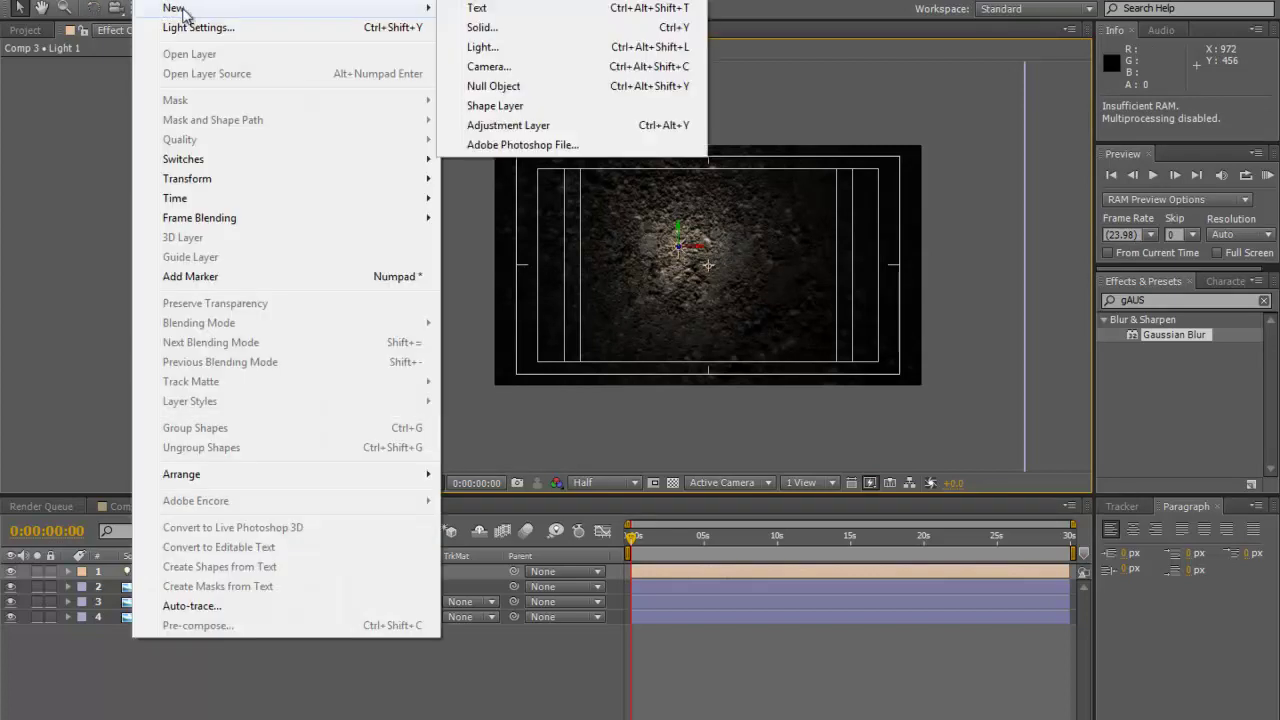
left_click(512, 68)
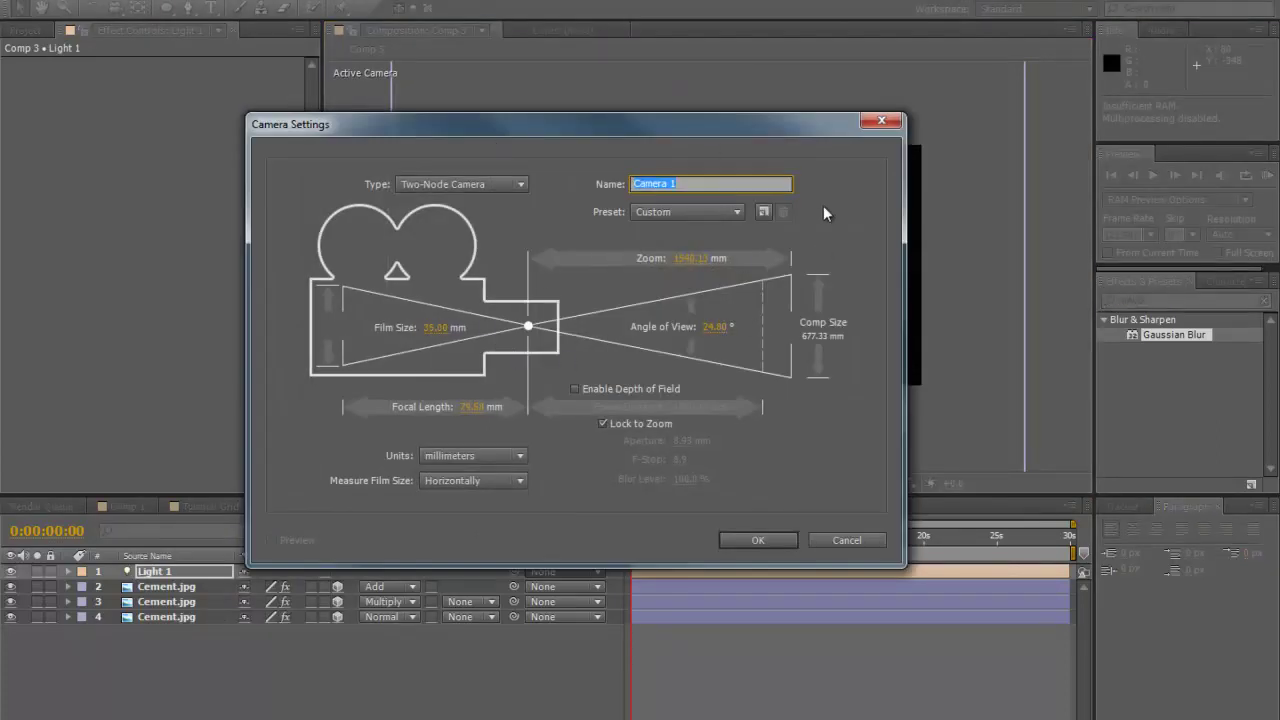
left_click(756, 540)
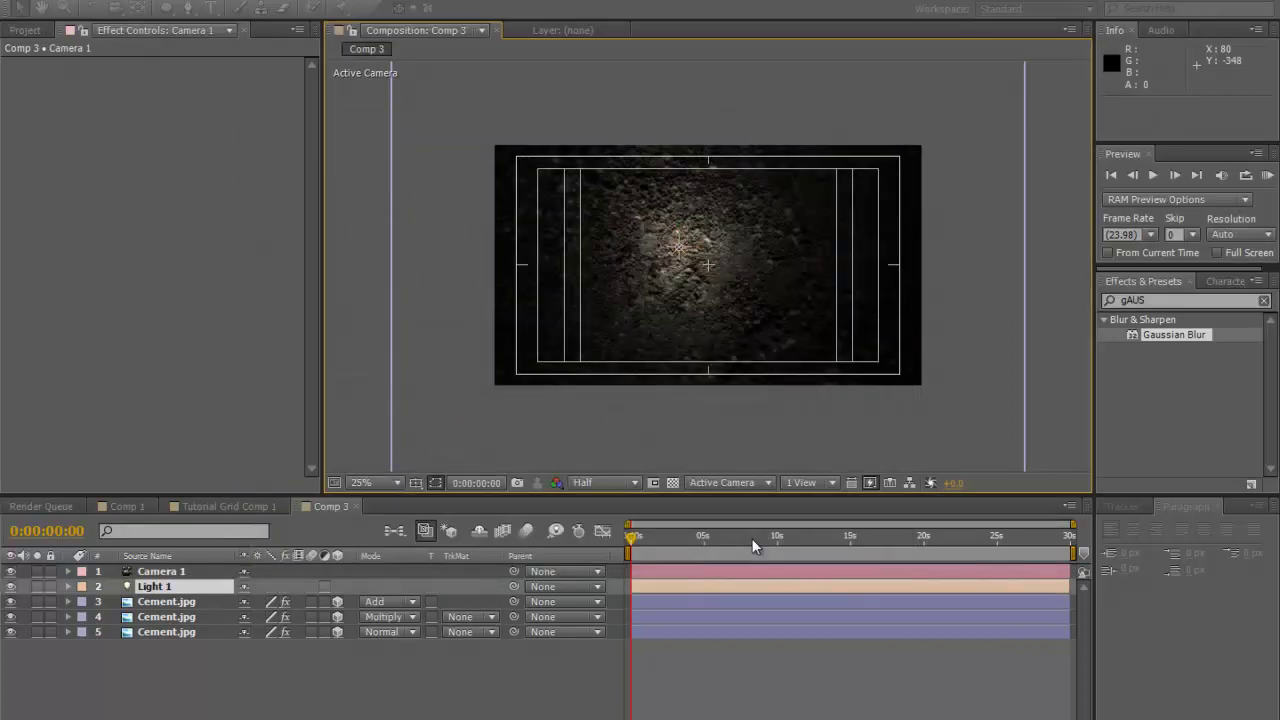
left_click(116, 9)
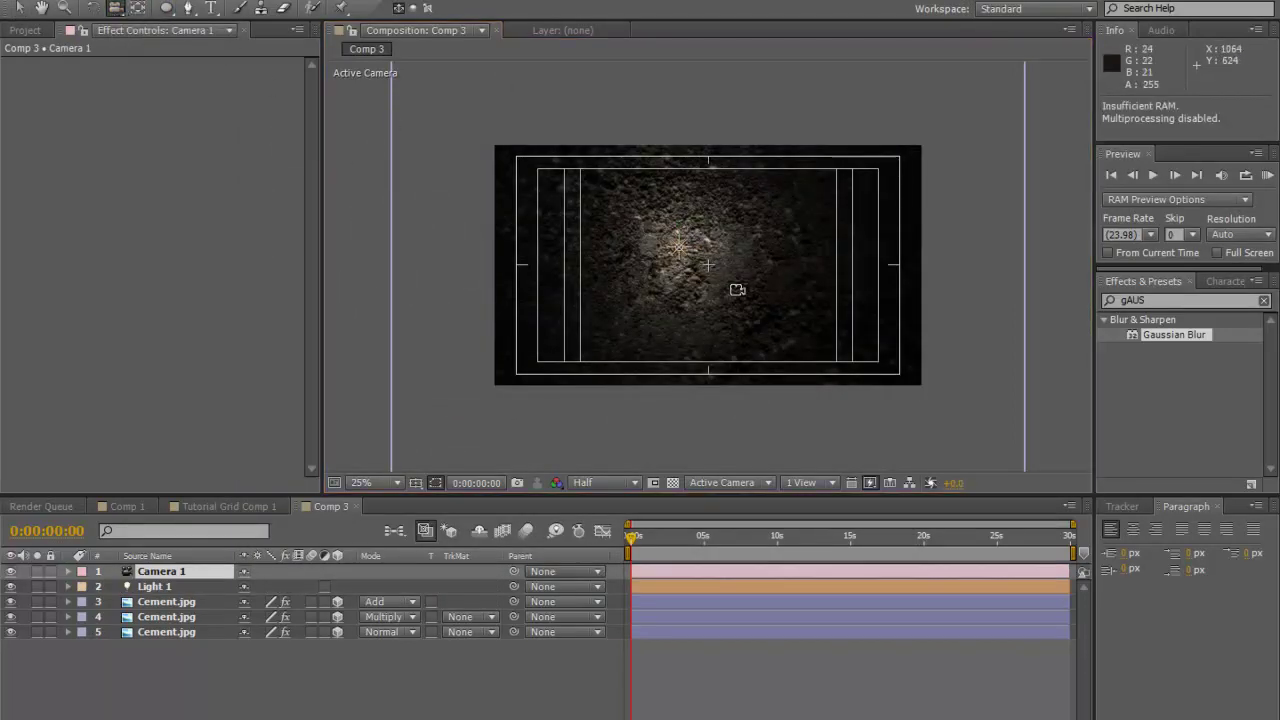
- Orbit Camera 1 to 1035.5, 1147.6, -4322.6 for a tilted view of the lit cement
left_click_drag(742, 283, 703, 338)
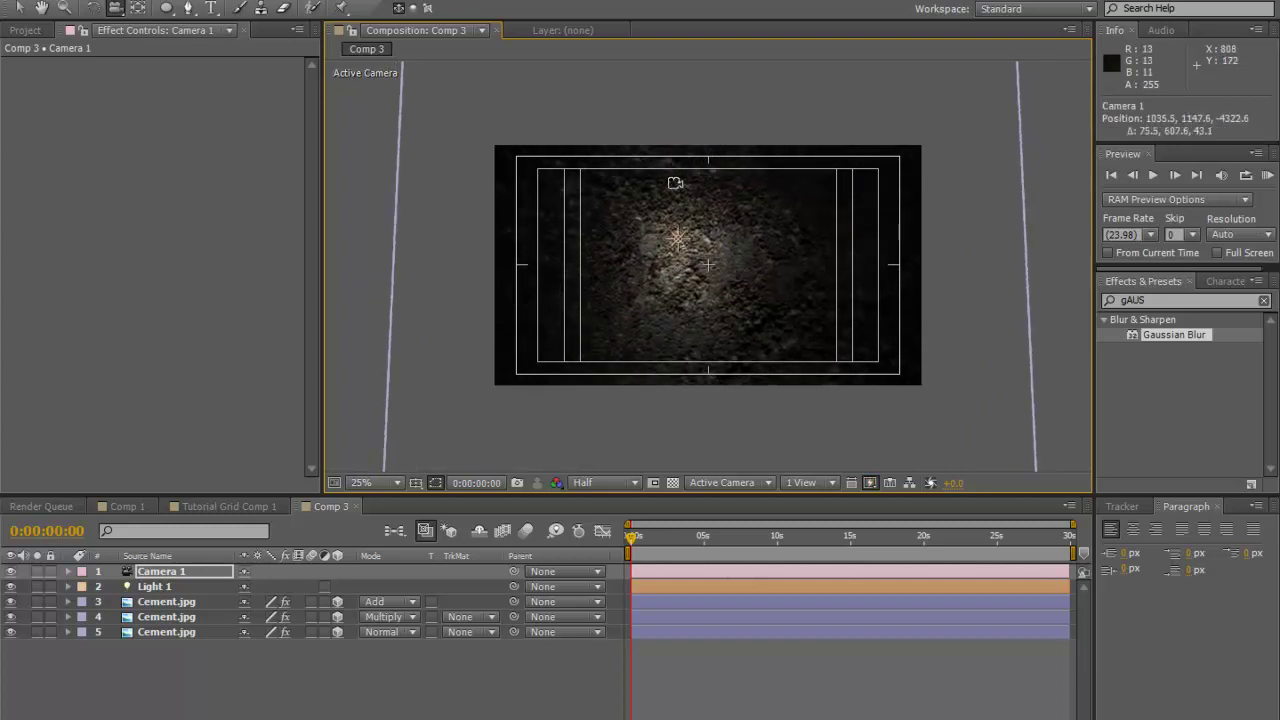